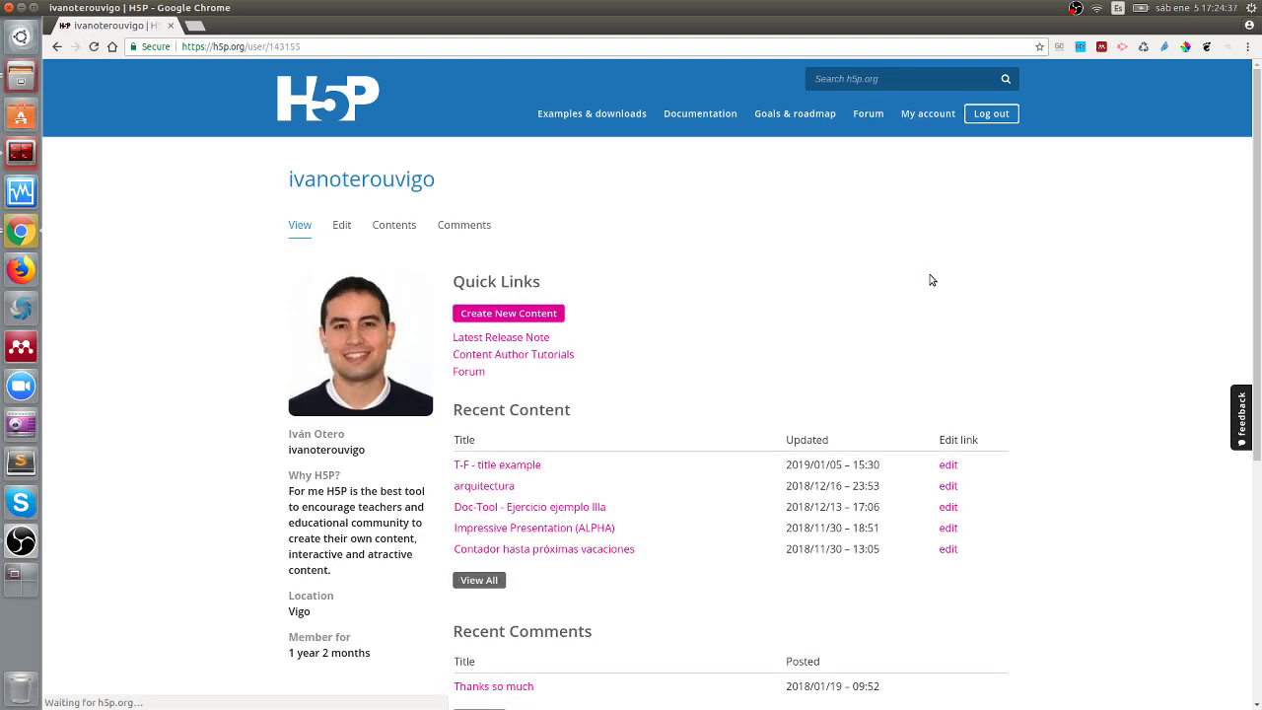
# Step: Open the full list of the account's recent content and look through the existing H5P activities
pyautogui.scroll(-1, 769, 282)
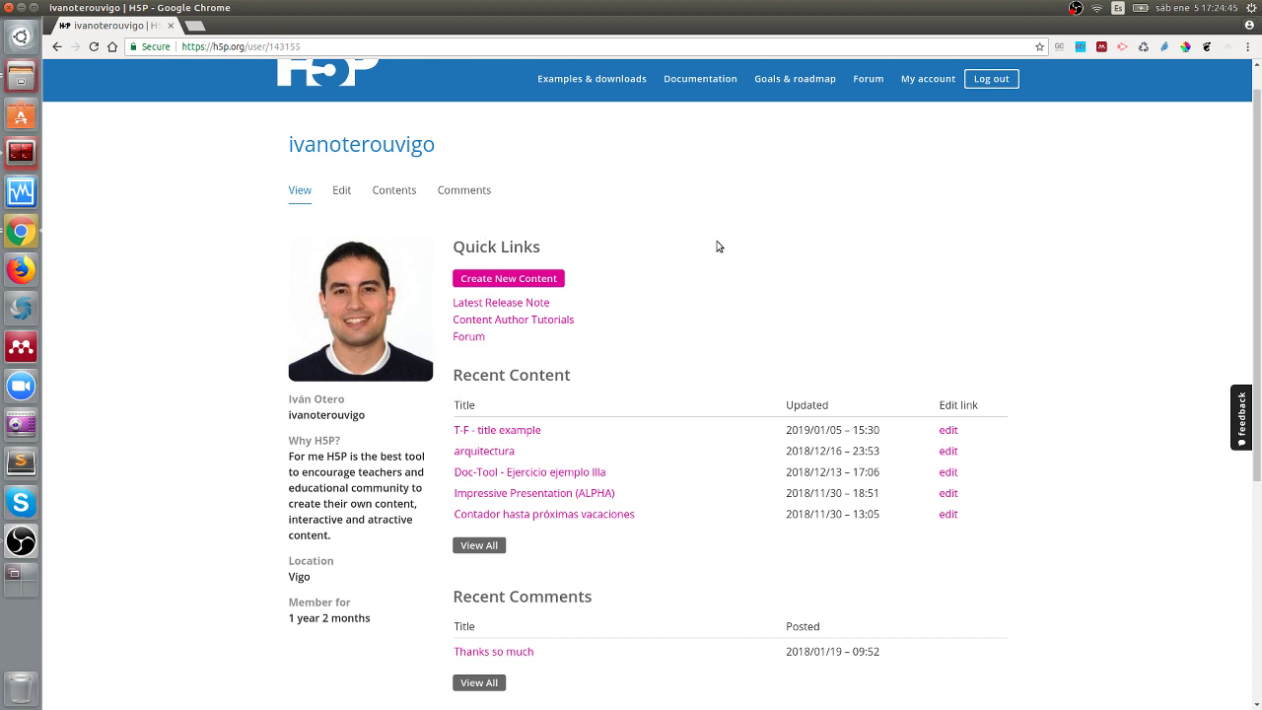
pyautogui.scroll(-1, 714, 247)
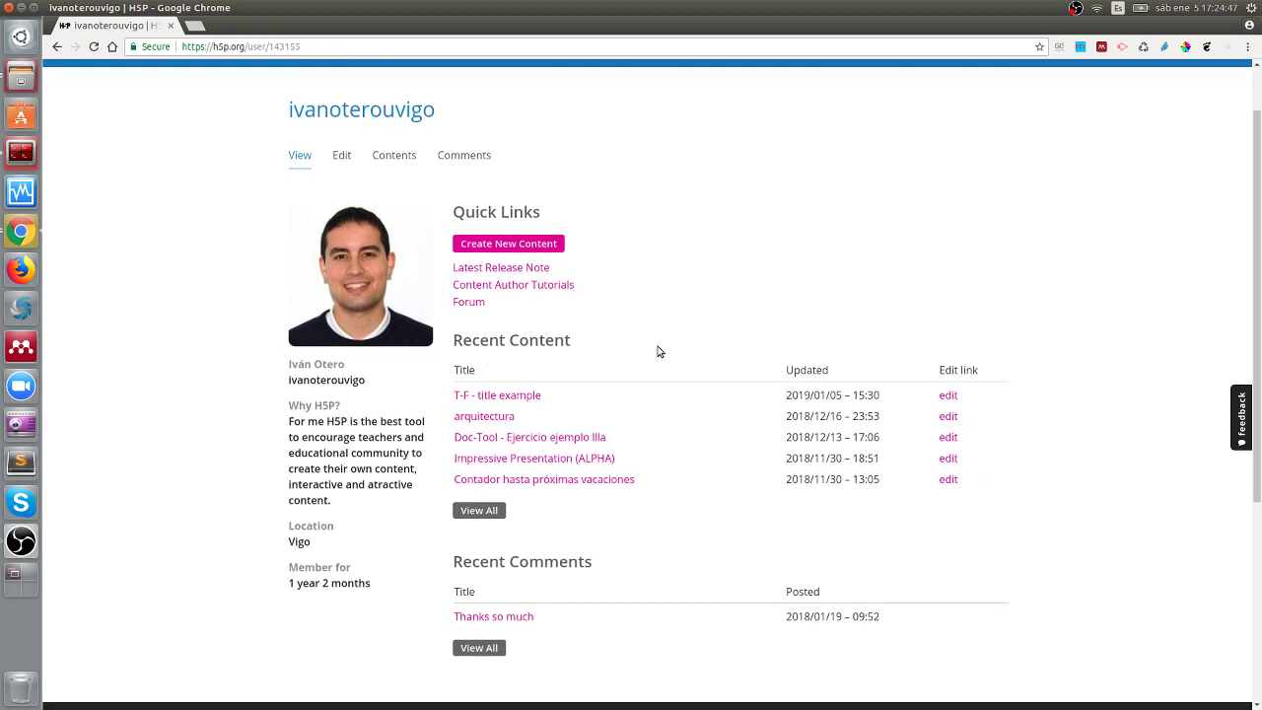
pyautogui.click(499, 510)
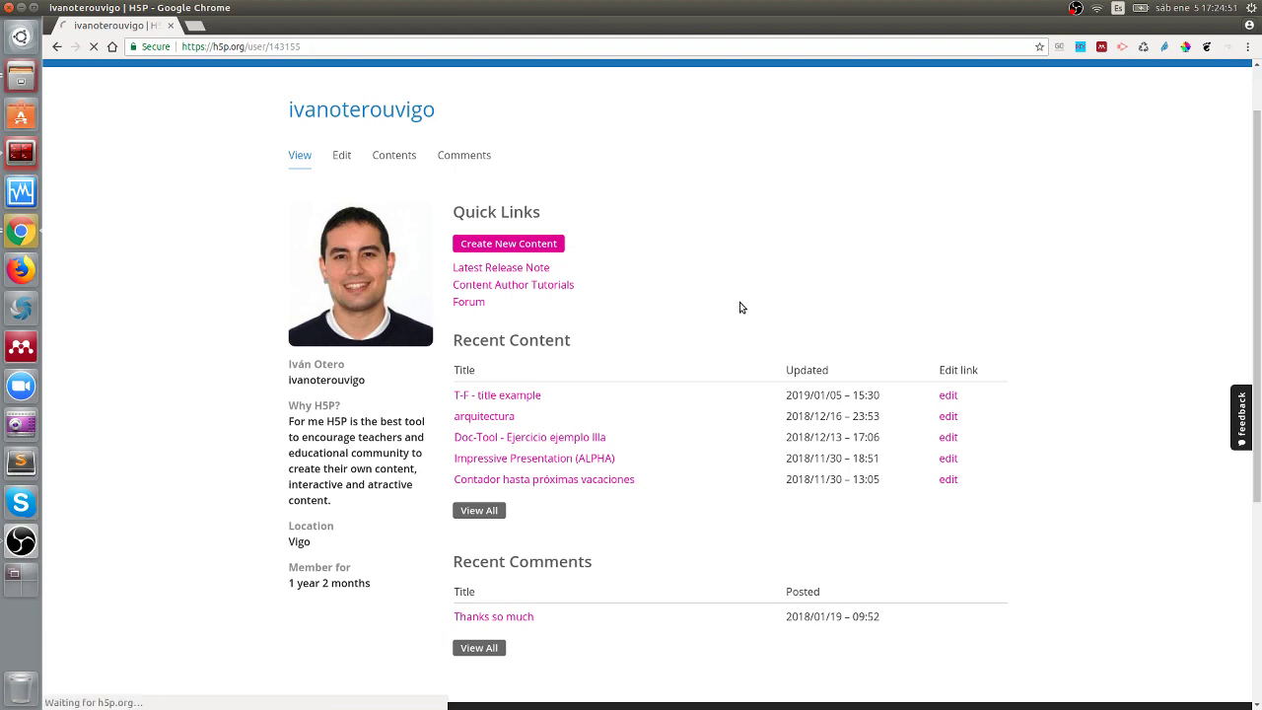
pyautogui.scroll(-9, 744, 316)
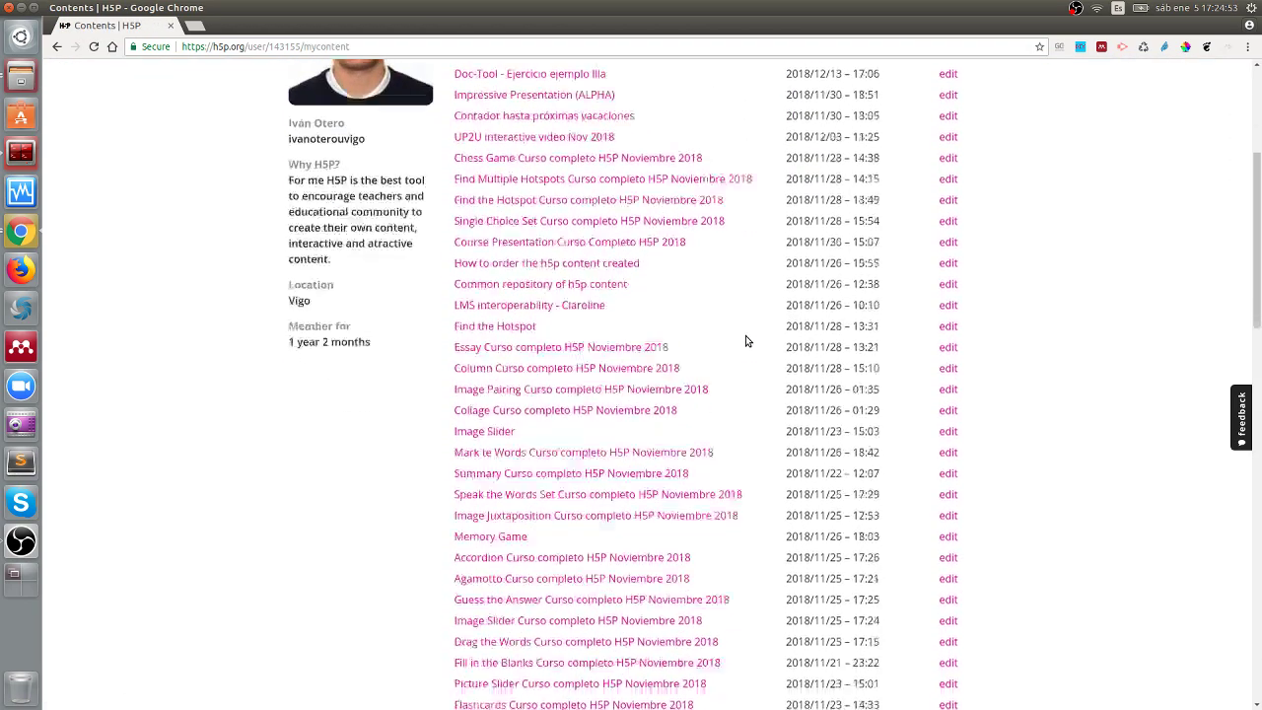
pyautogui.scroll(10, 745, 335)
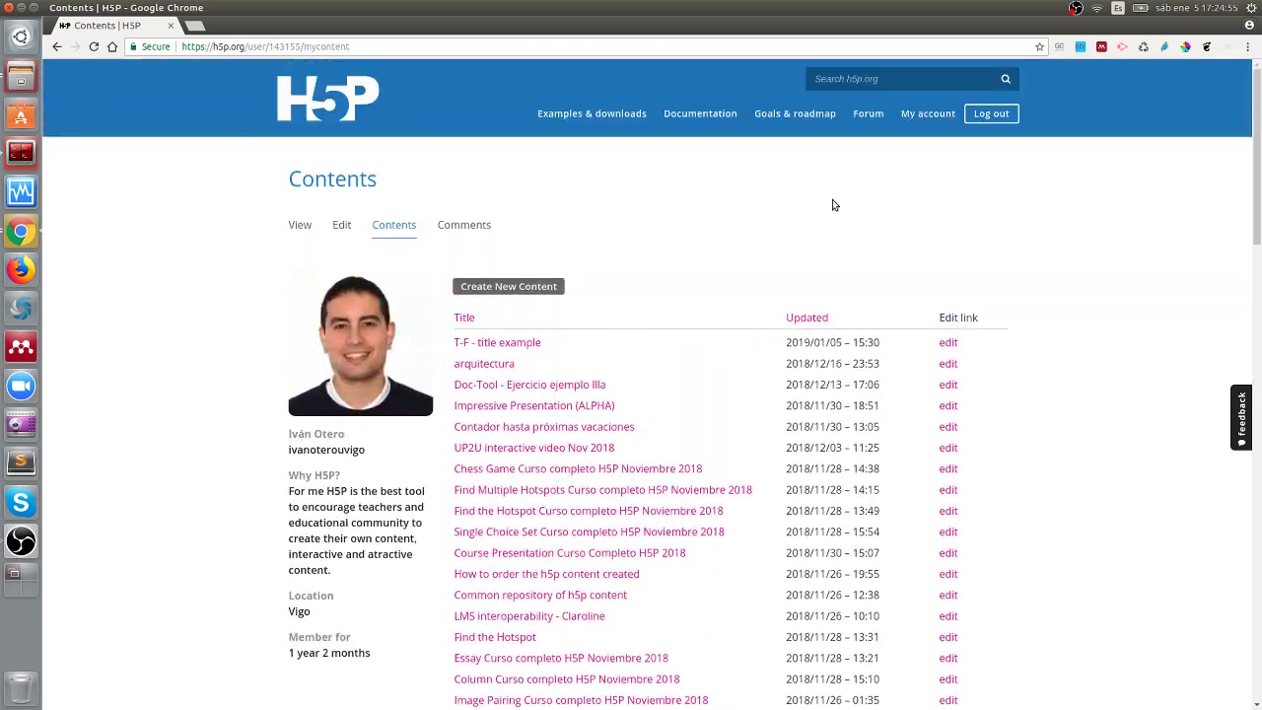
# Step: Create new content from the account page and choose True/False Question as its content type
pyautogui.click(922, 114)
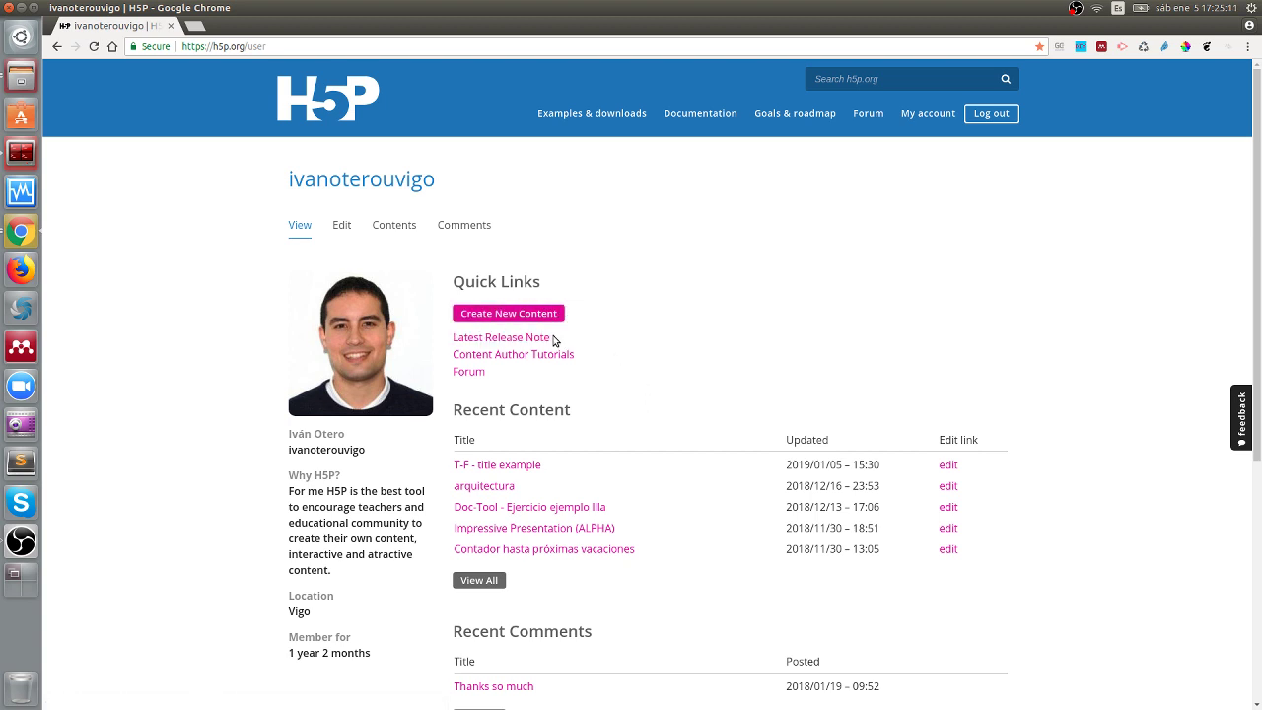
pyautogui.click(525, 317)
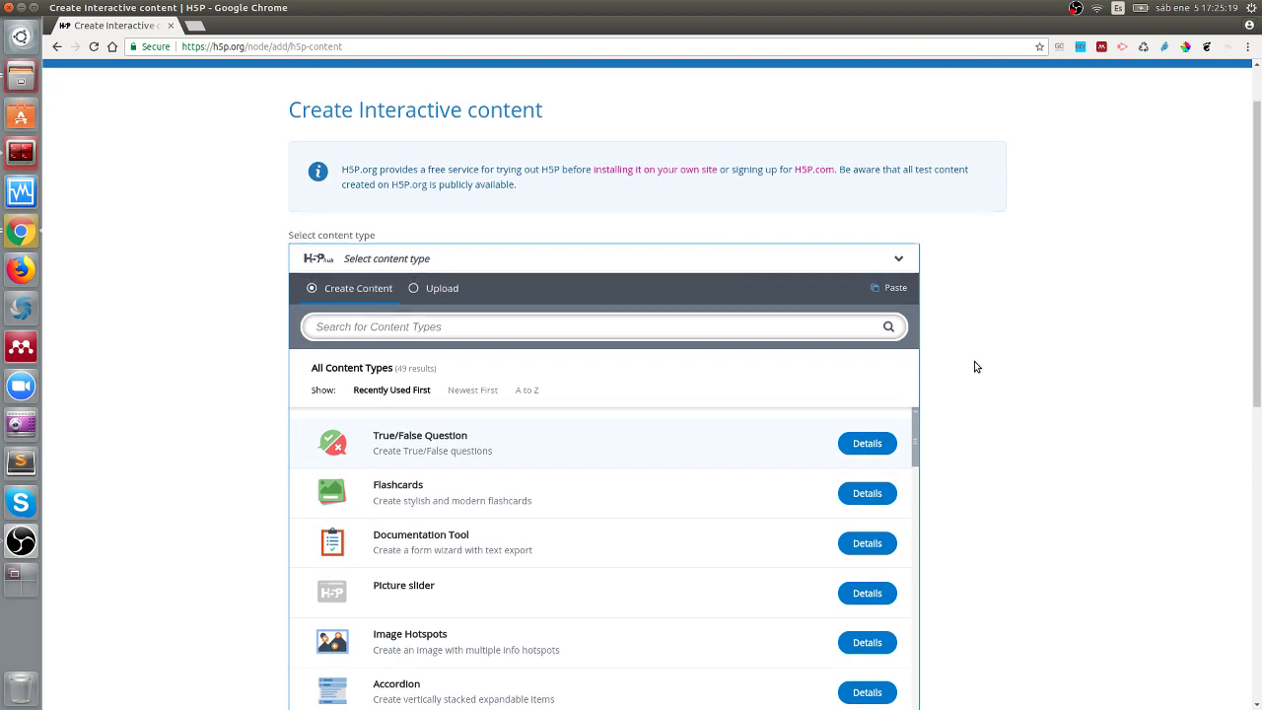
pyautogui.scroll(-3, 606, 343)
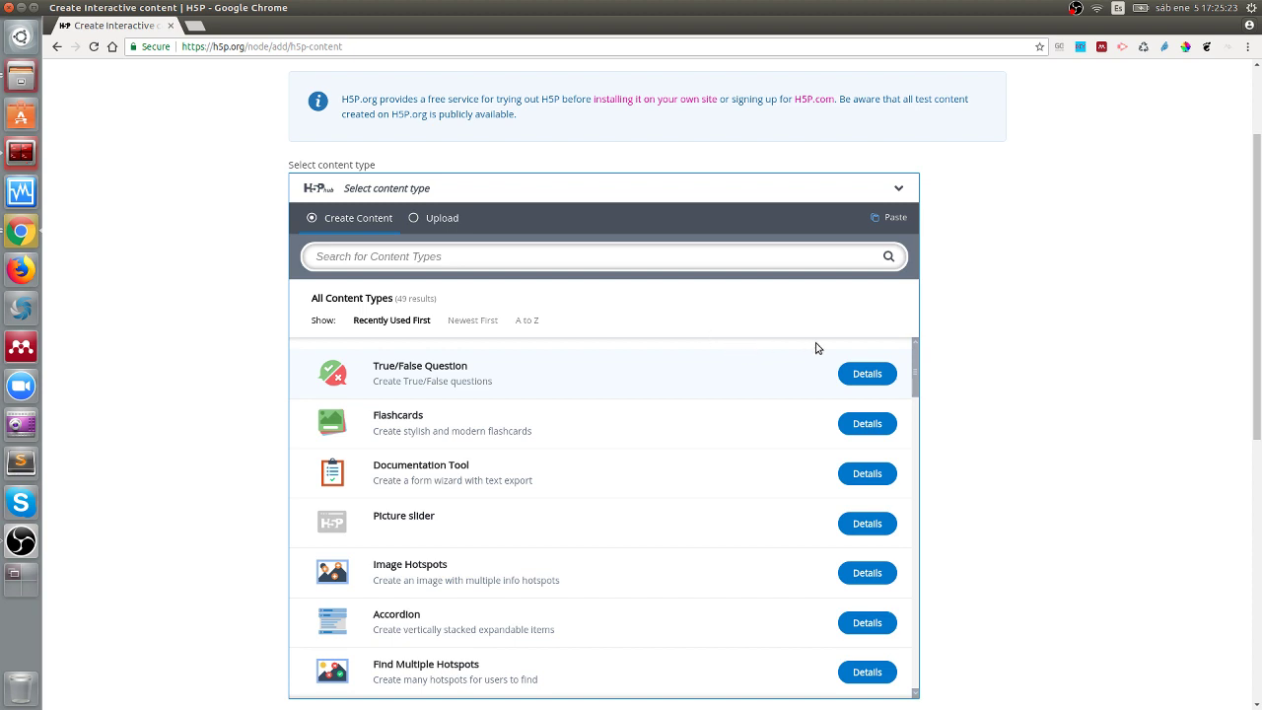
pyautogui.scroll(1, 815, 347)
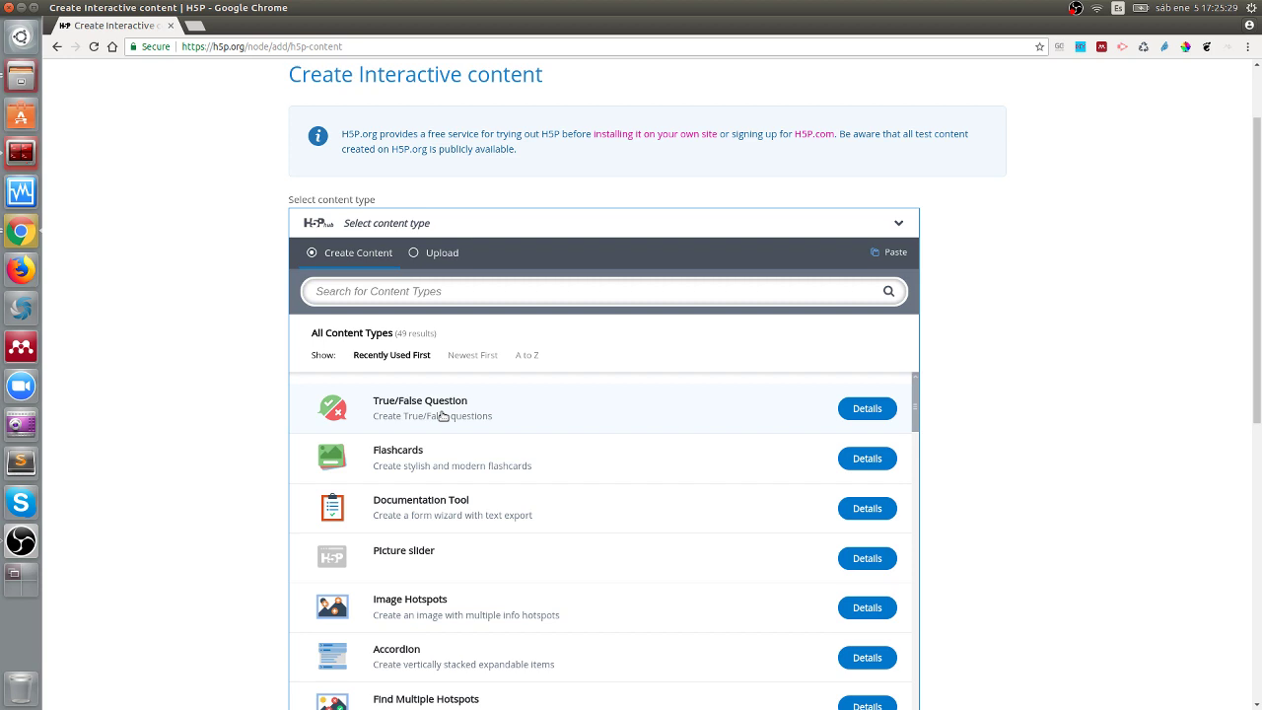
pyautogui.scroll(-4, 507, 512)
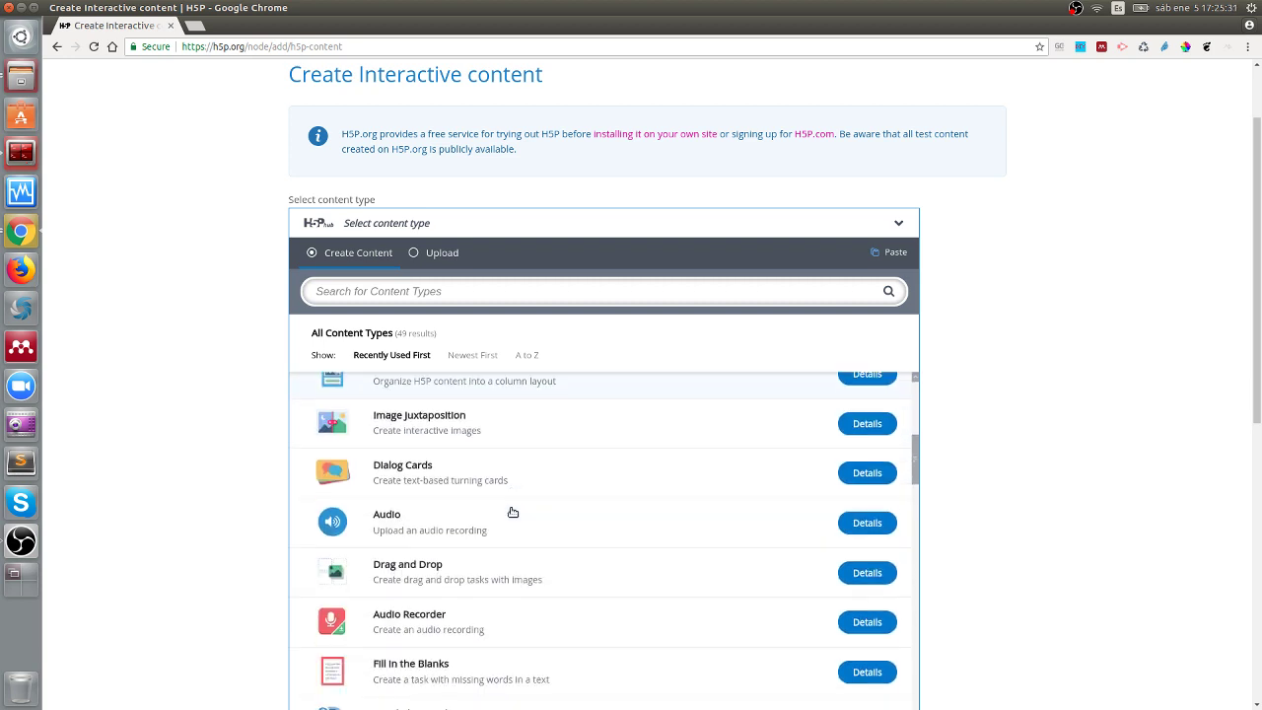
pyautogui.scroll(-2, 509, 510)
pyautogui.scroll(5, 509, 510)
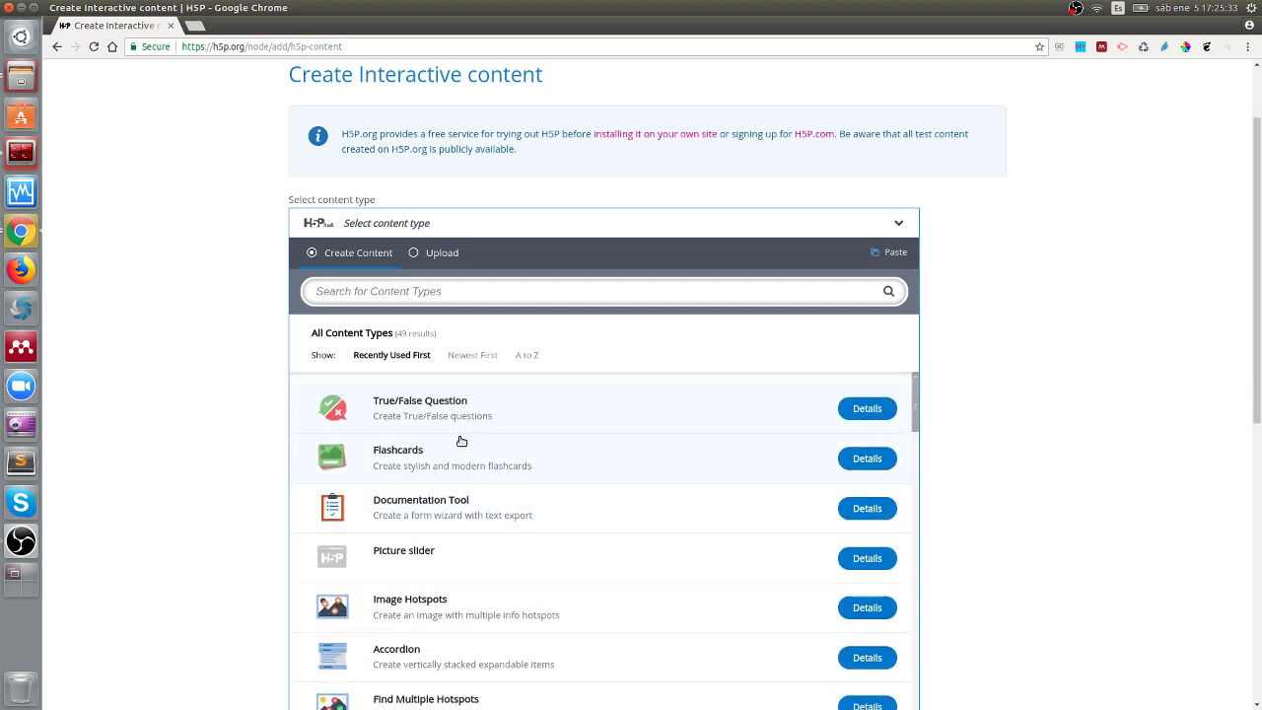
pyautogui.click(453, 417)
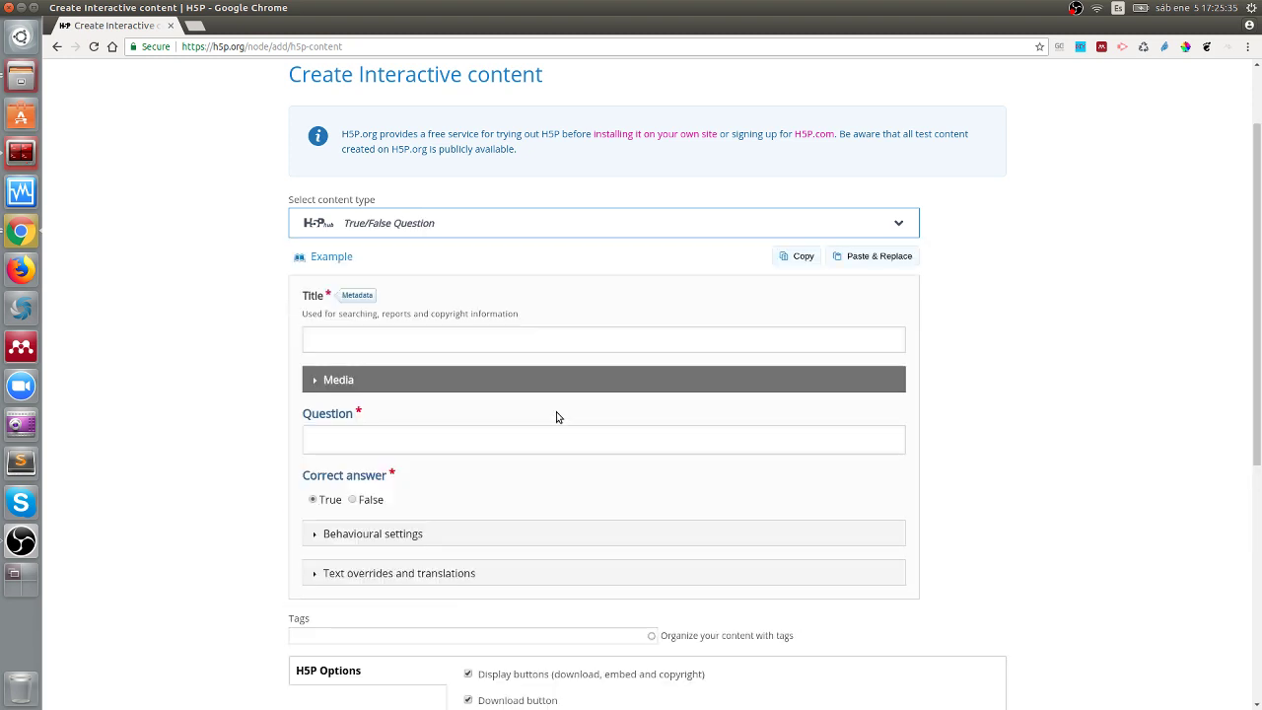
# Step: Title the true/false activity "ejemplo" and enter "pregunta" as its question text
pyautogui.scroll(-1, 487, 343)
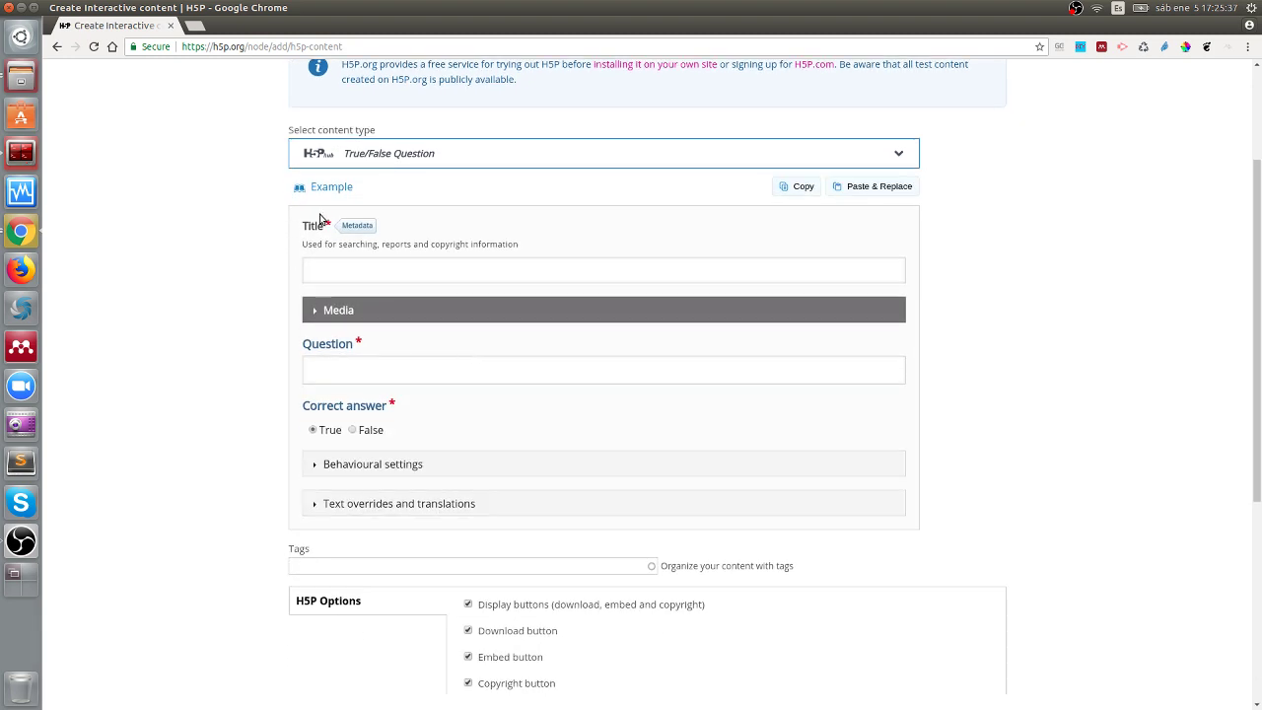
pyautogui.click(385, 266)
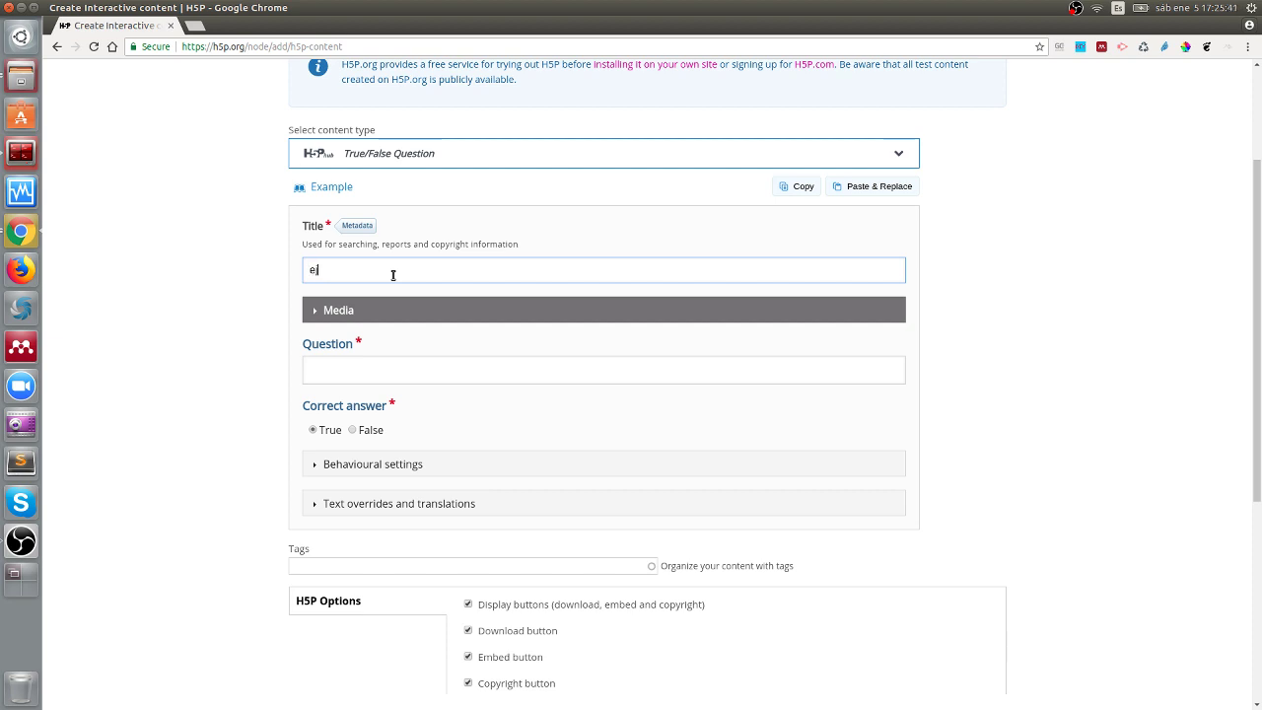
pyautogui.write('ejme')
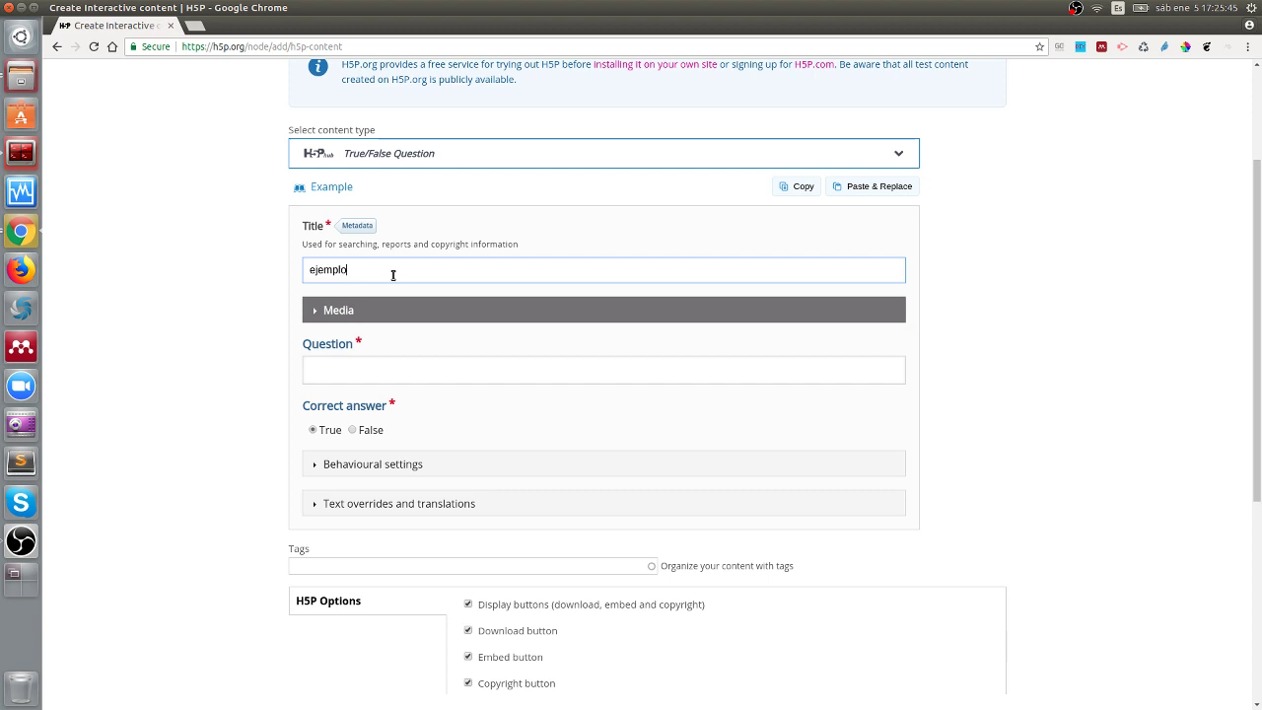
pyautogui.click(395, 369)
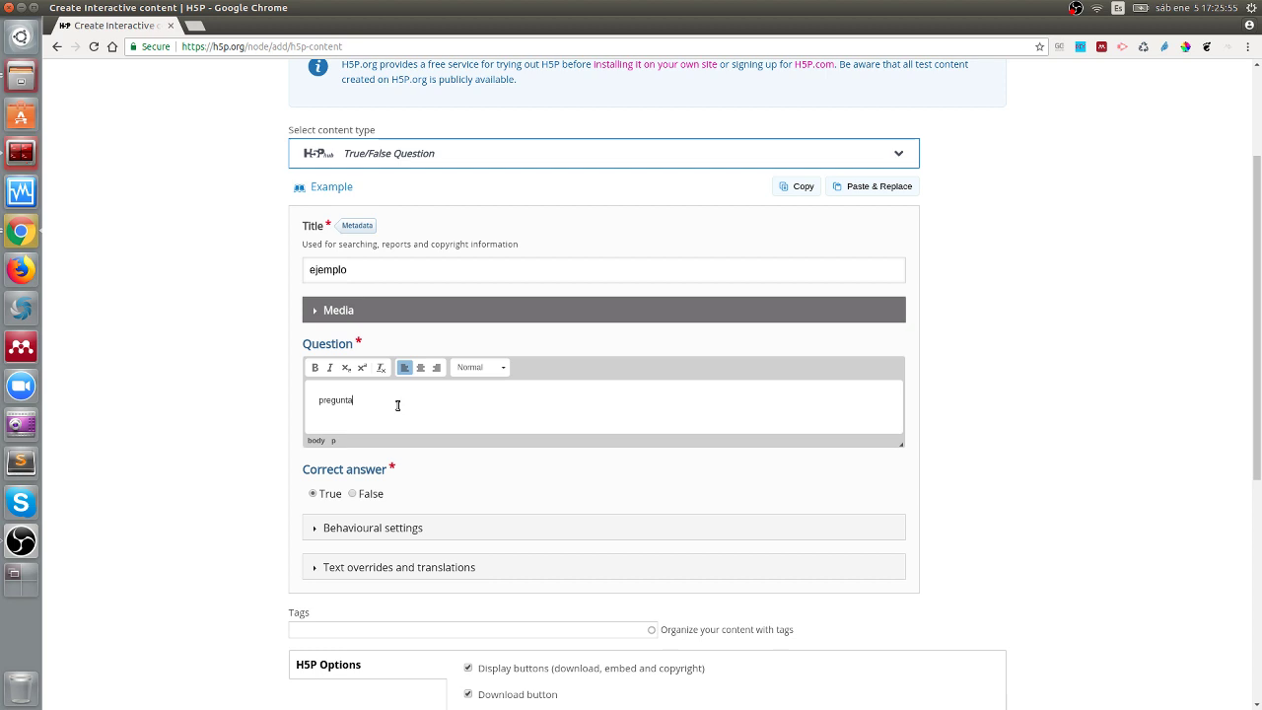
# Step: Expand the behavioural settings and review the retry, show solution, confirmation and automatic checking options
pyautogui.scroll(-2, 395, 513)
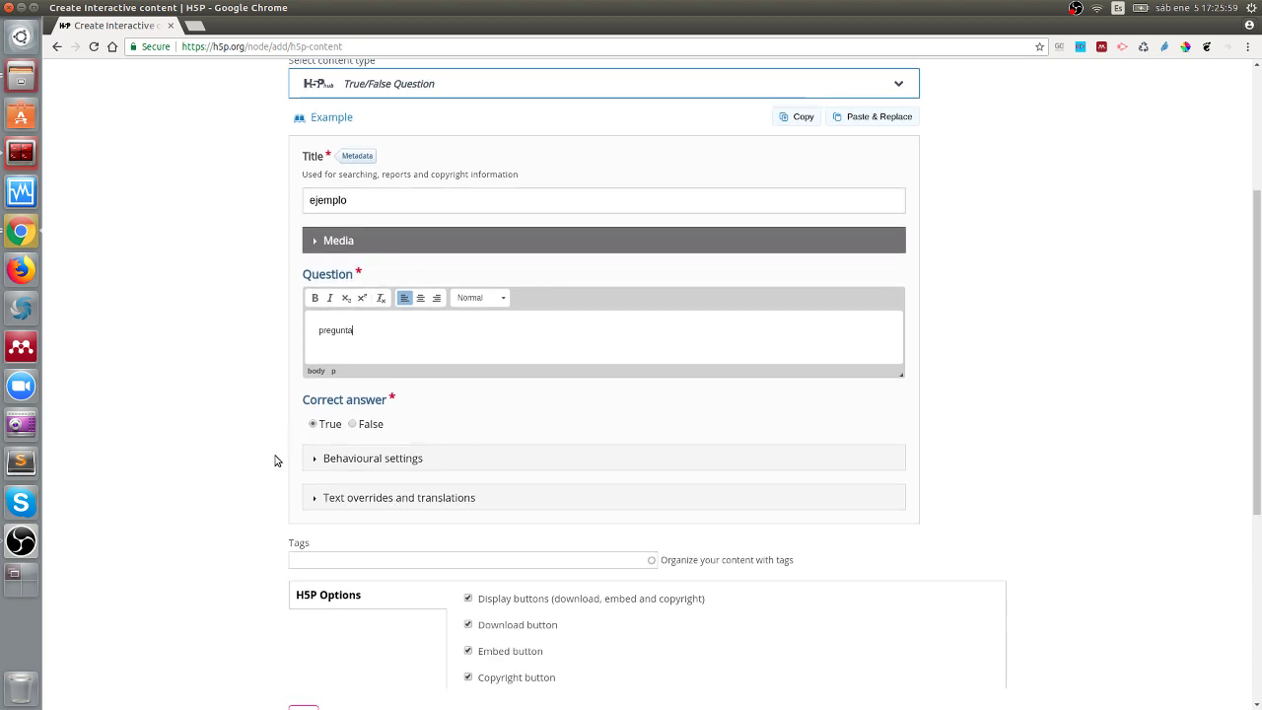
pyautogui.click(319, 461)
pyautogui.scroll(-4, 526, 454)
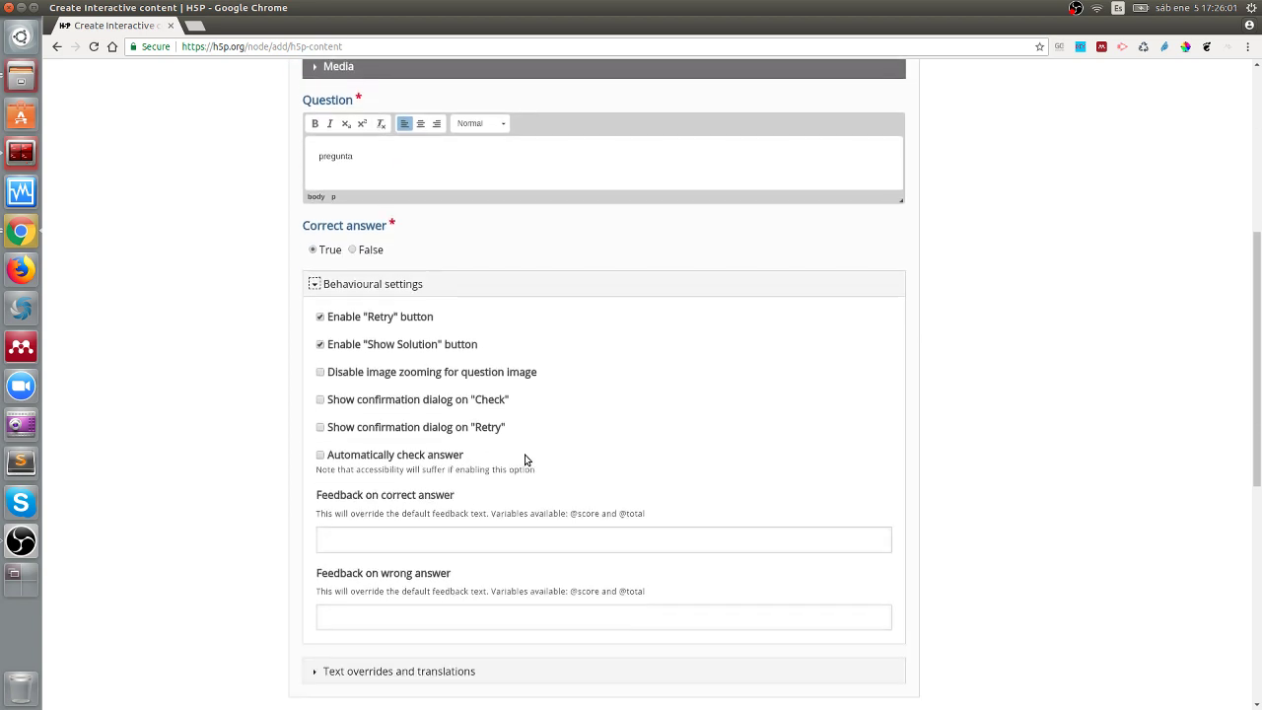
pyautogui.scroll(1, 526, 459)
pyautogui.scroll(-2, 525, 459)
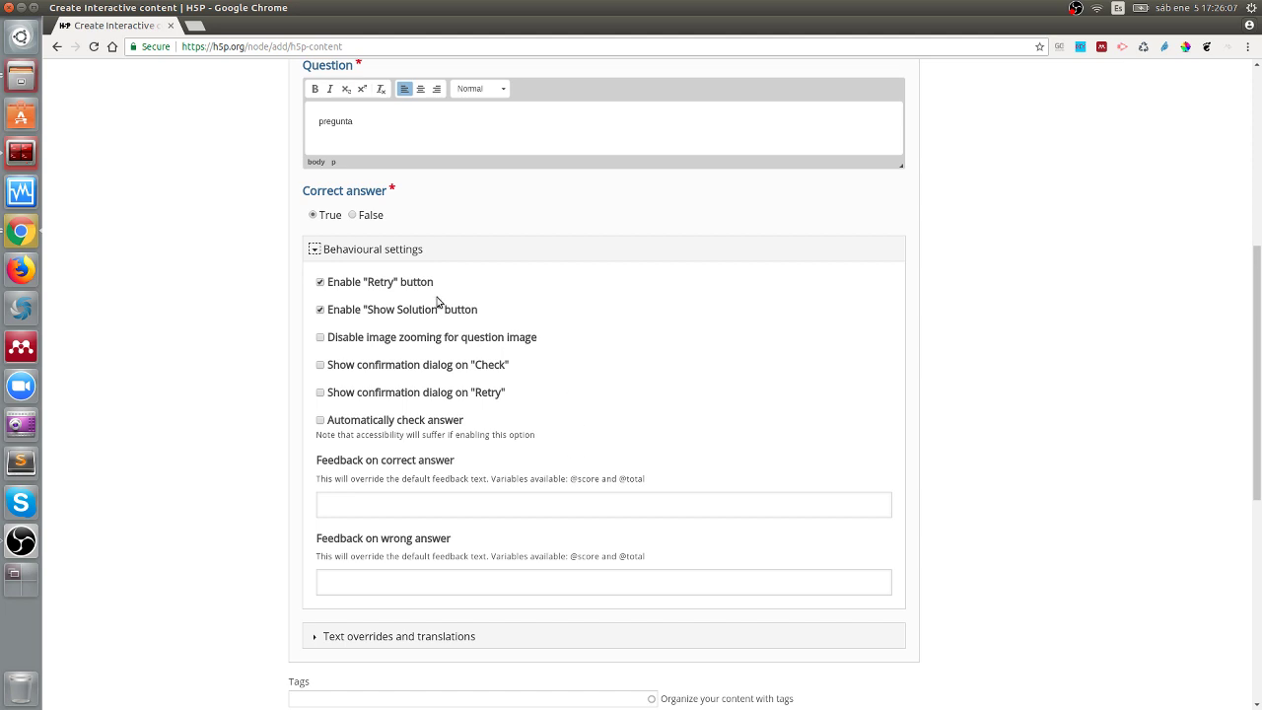
pyautogui.scroll(-1, 481, 365)
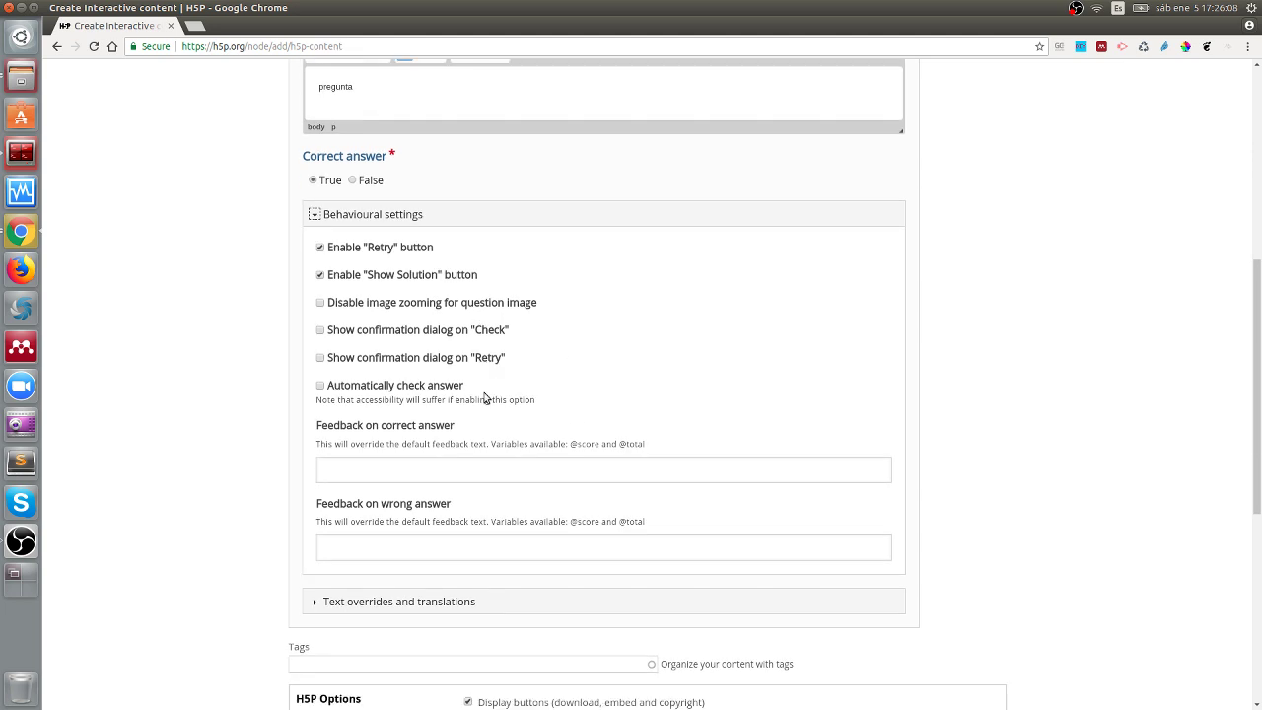
# Step: Enter "correcto" as the feedback on a correct answer in the behavioural settings
pyautogui.click(356, 467)
pyautogui.click(375, 554)
pyautogui.click(356, 467)
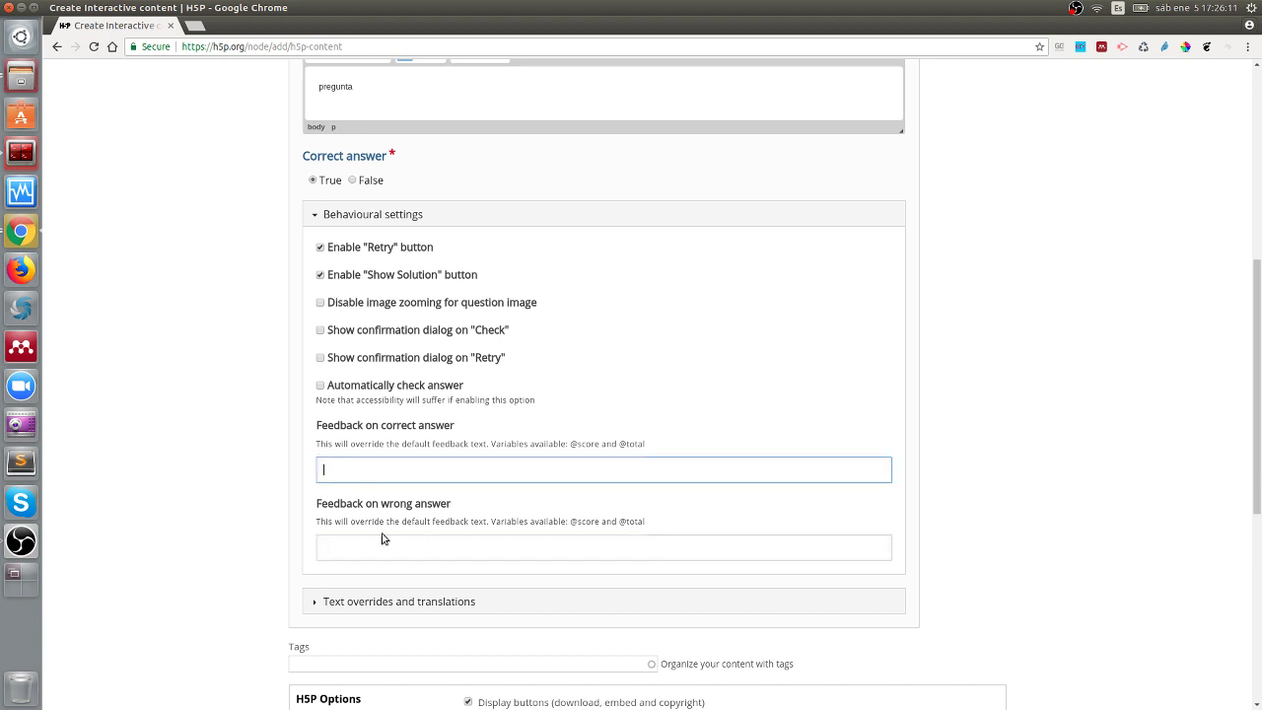
pyautogui.click(385, 543)
pyautogui.click(375, 463)
pyautogui.scroll(-1, 468, 436)
pyautogui.click(414, 481)
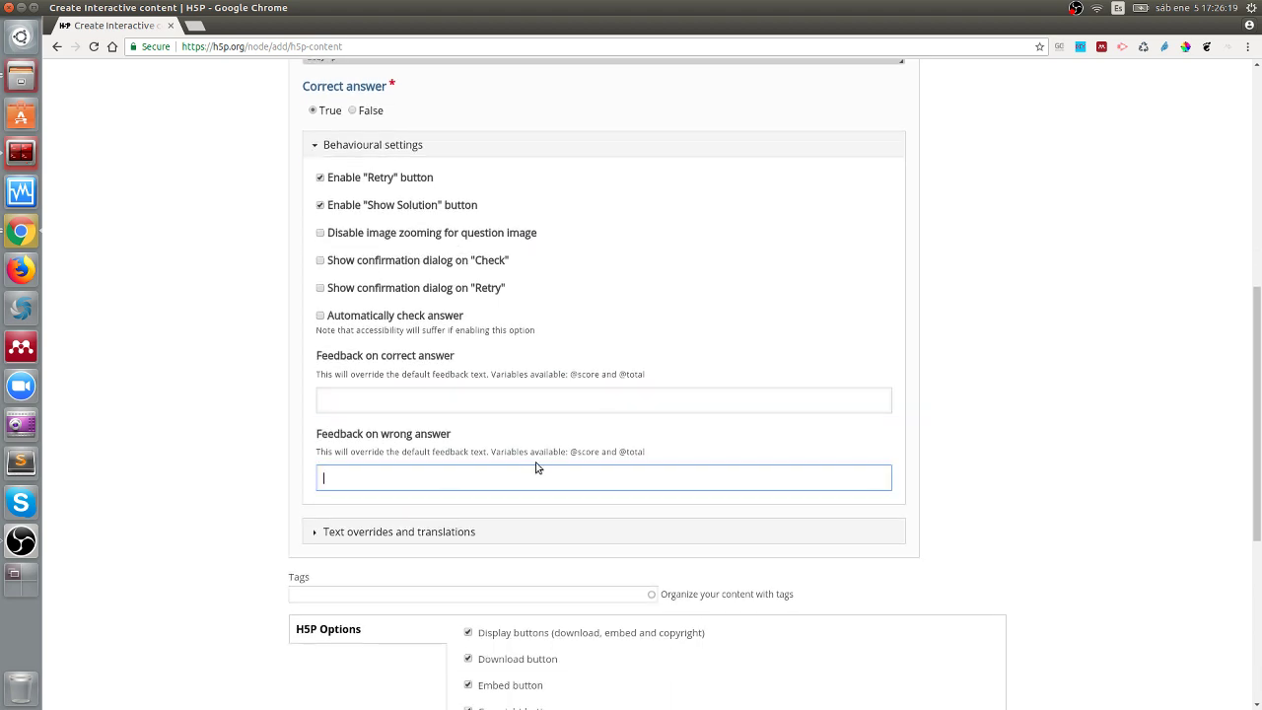
pyautogui.click(344, 401)
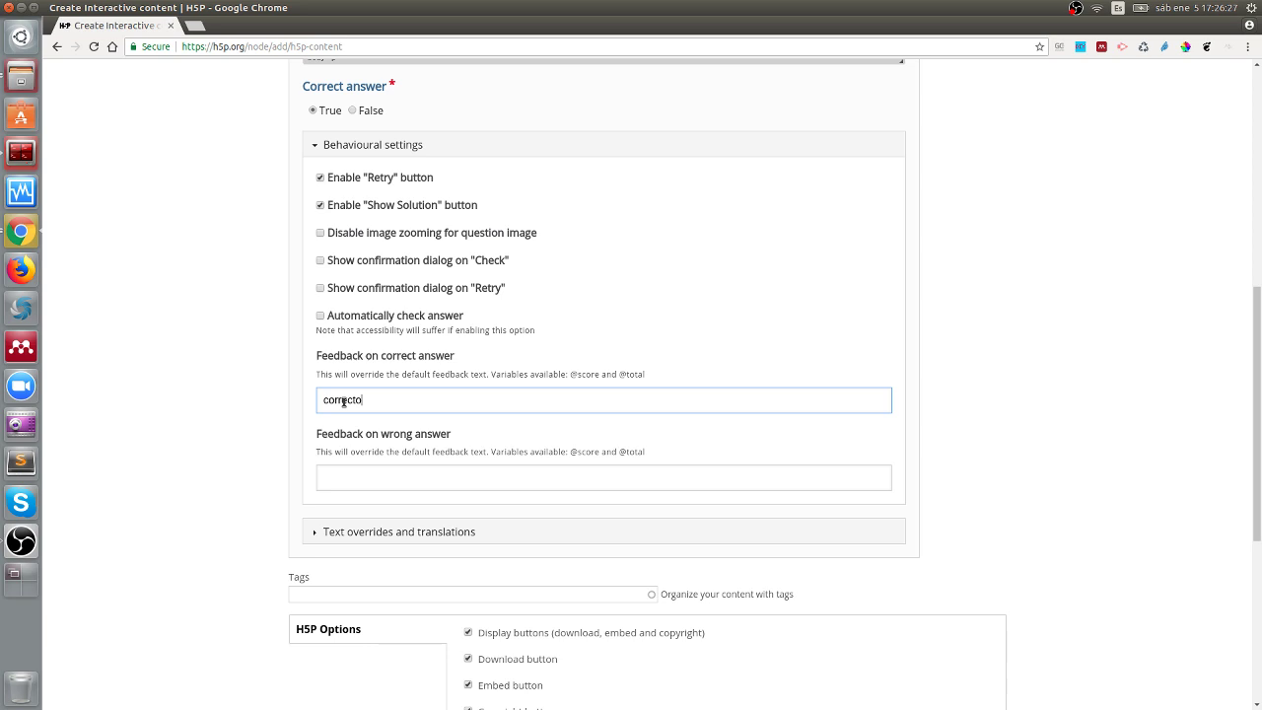
# Step: Expand the text overrides for the True/False Question and examine its translatable button labels and feedback texts
pyautogui.click(434, 532)
pyautogui.scroll(-3, 476, 454)
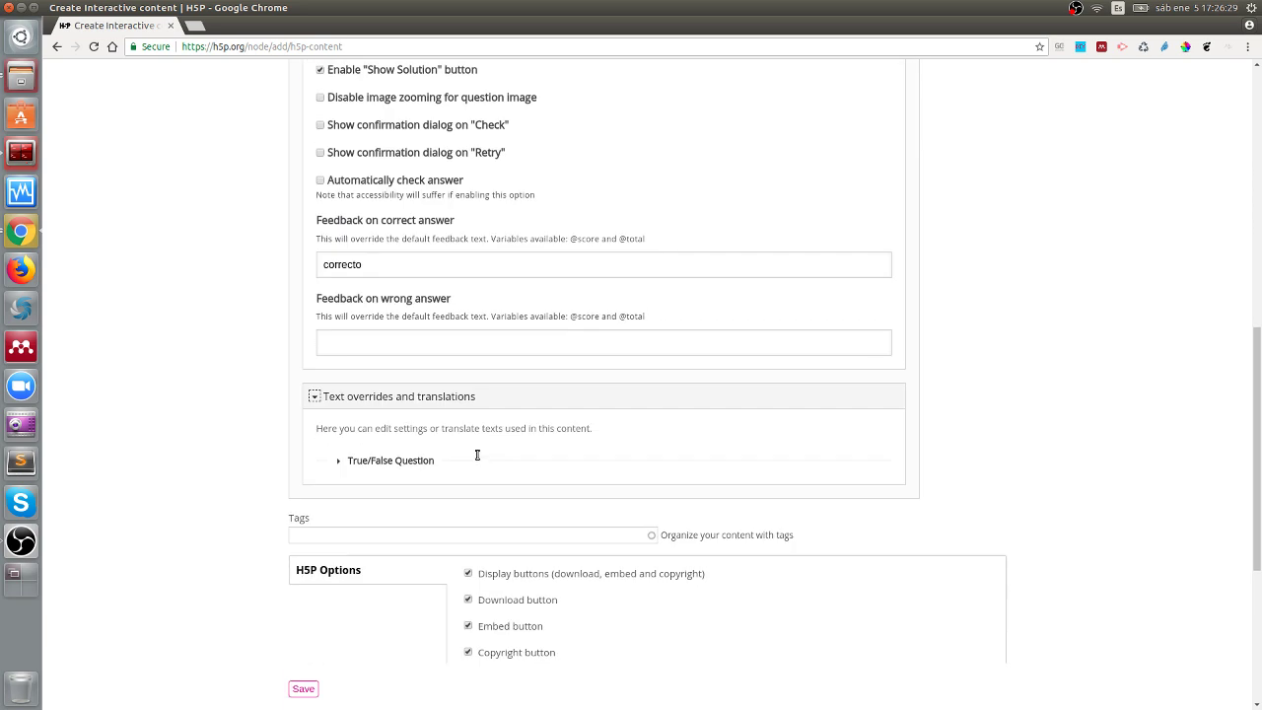
pyautogui.click(434, 456)
pyautogui.scroll(-2, 434, 457)
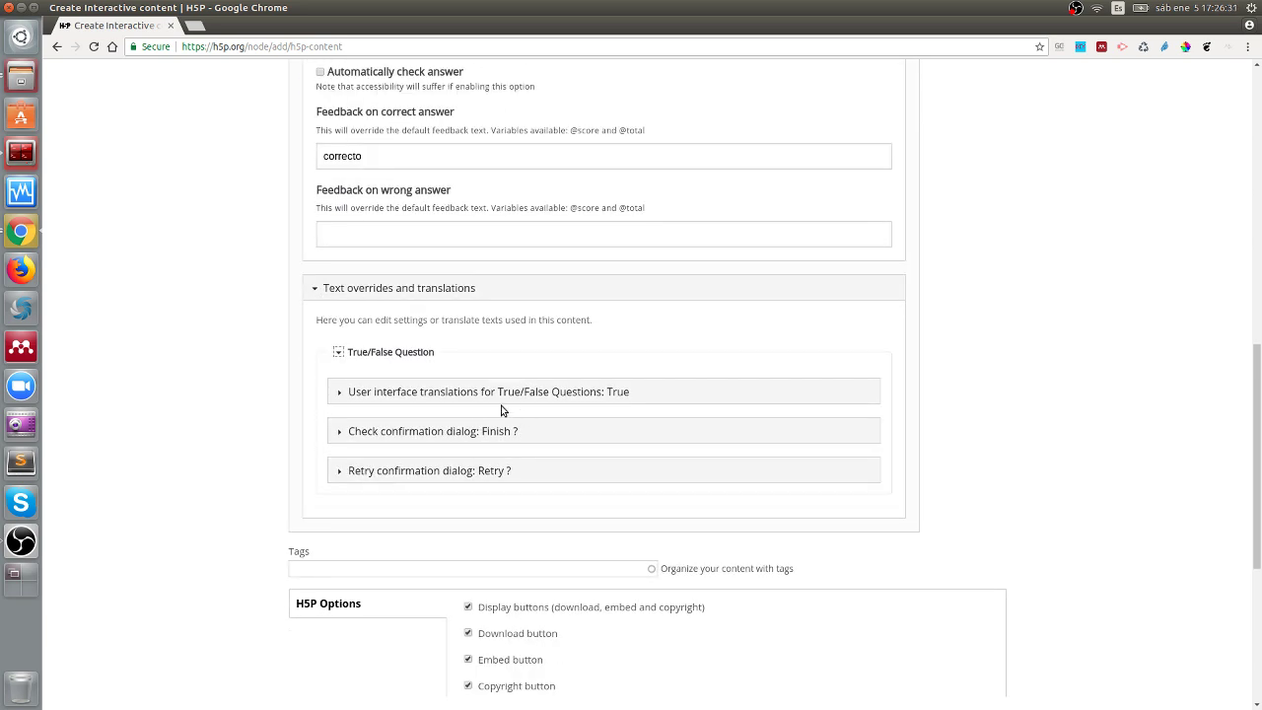
pyautogui.click(507, 395)
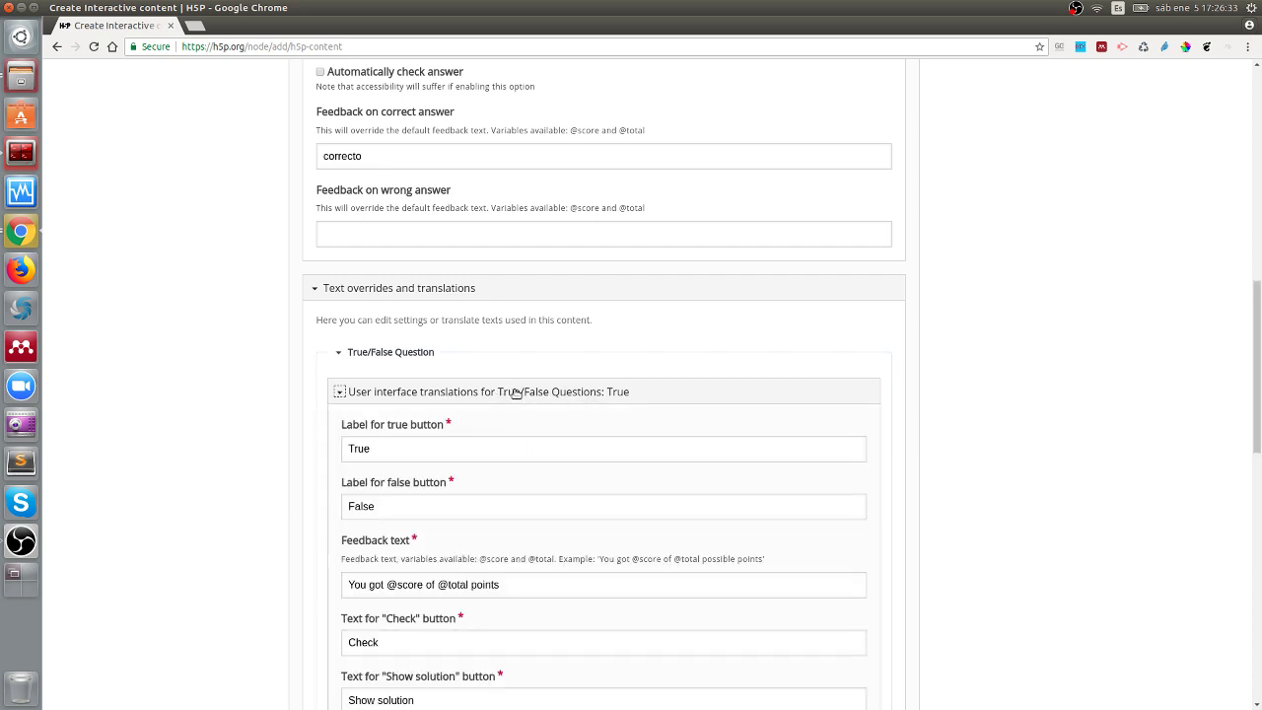
pyautogui.scroll(-2, 422, 419)
pyautogui.scroll(-7, 444, 479)
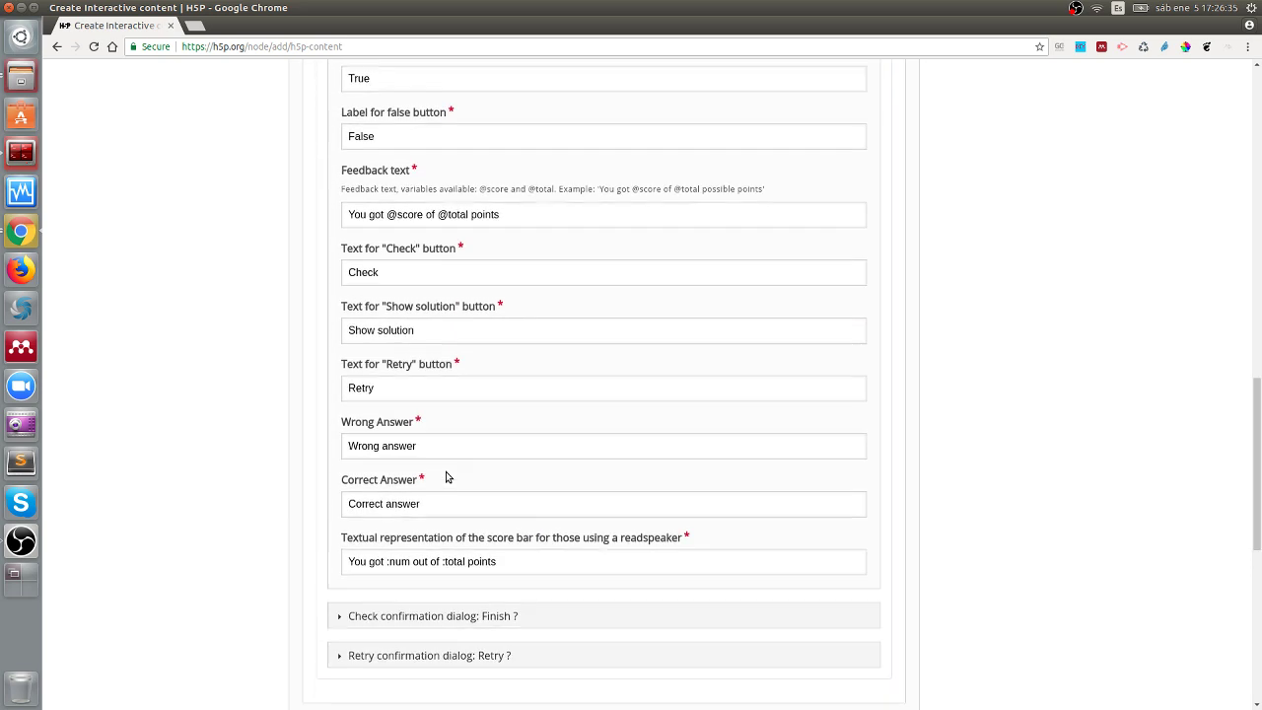
pyautogui.scroll(5, 535, 479)
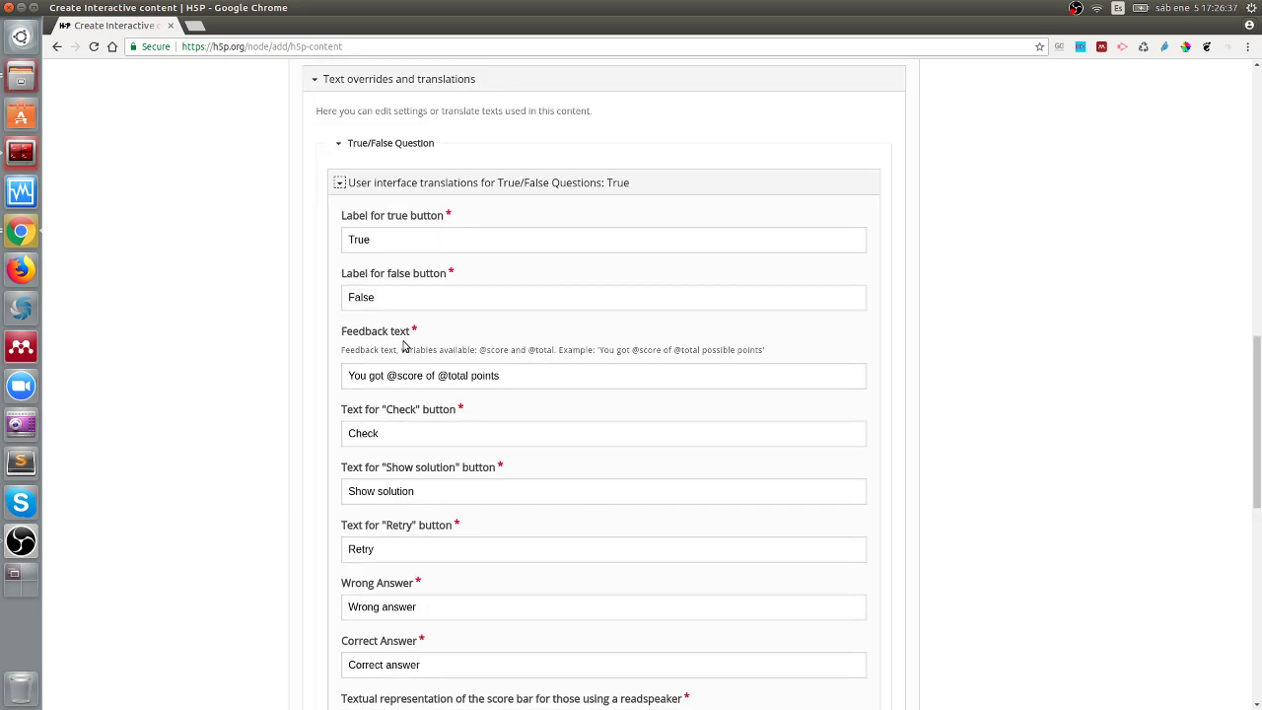
pyautogui.scroll(5, 437, 513)
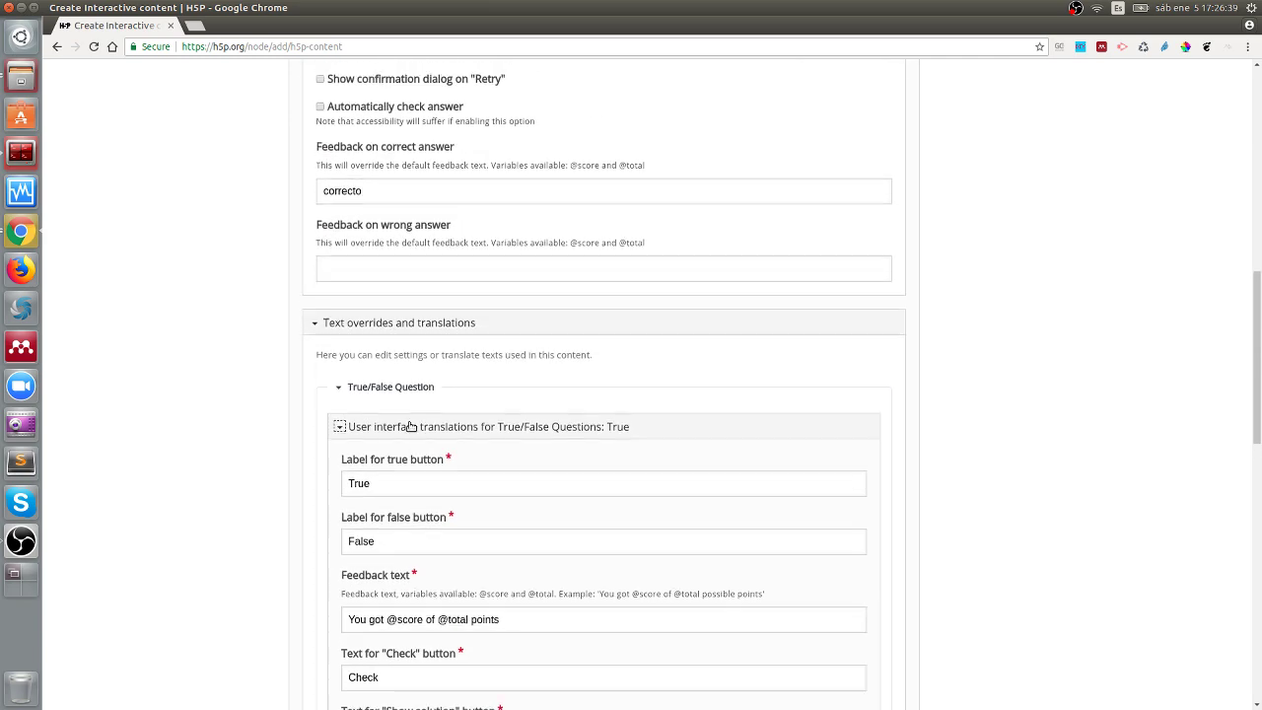
pyautogui.scroll(15, 411, 426)
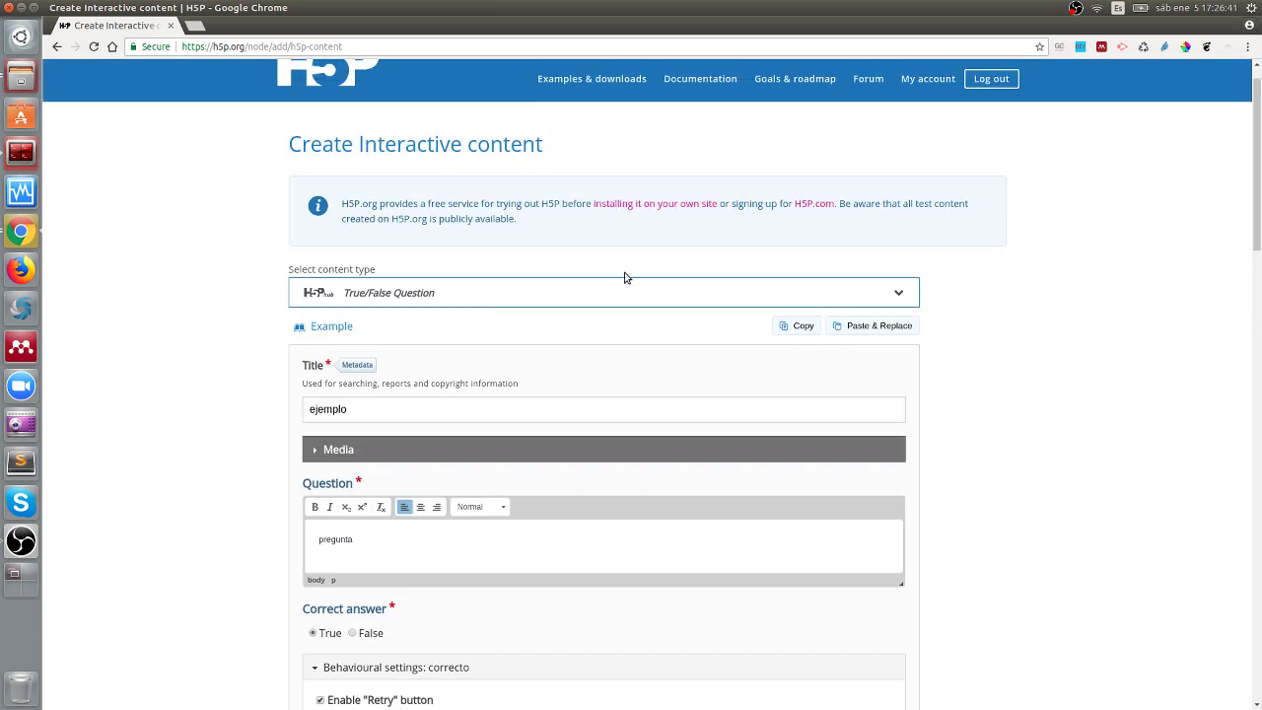
# Step: Open the existing "T-F - title example" activity, then answer its question with Falso and check the answer's feedback
pyautogui.click(917, 80)
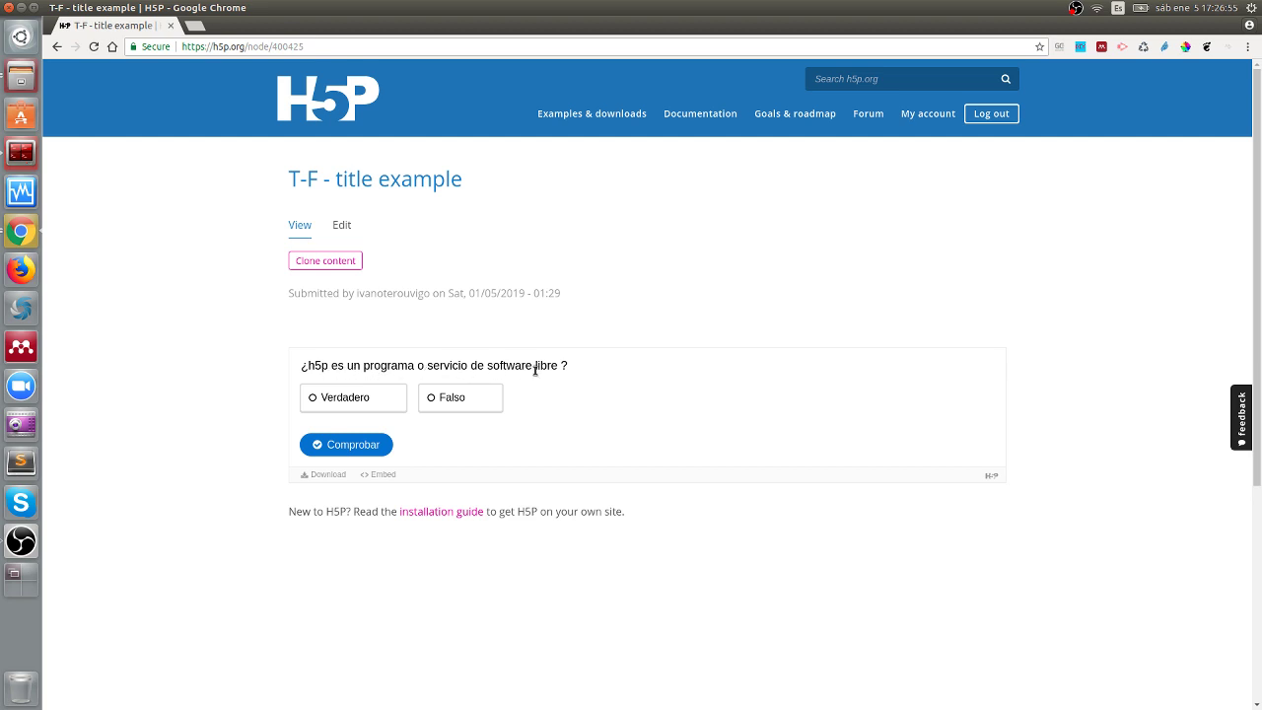
pyautogui.click(459, 402)
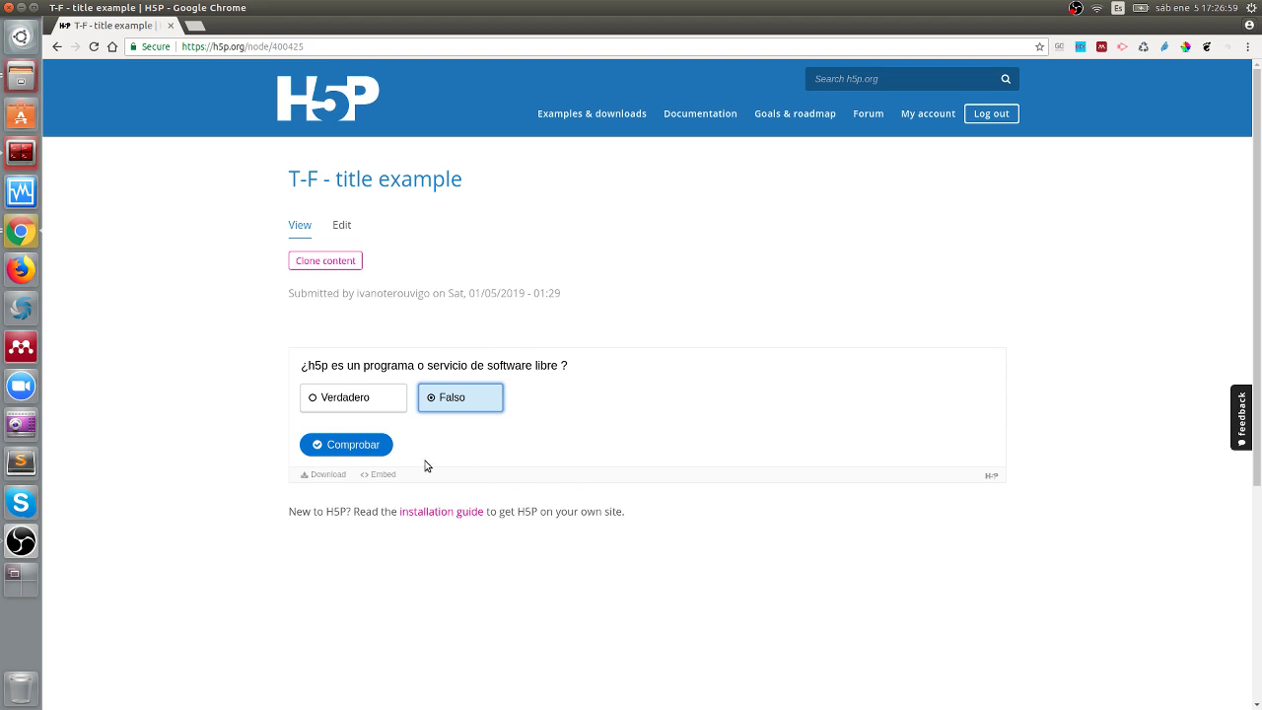
pyautogui.click(365, 445)
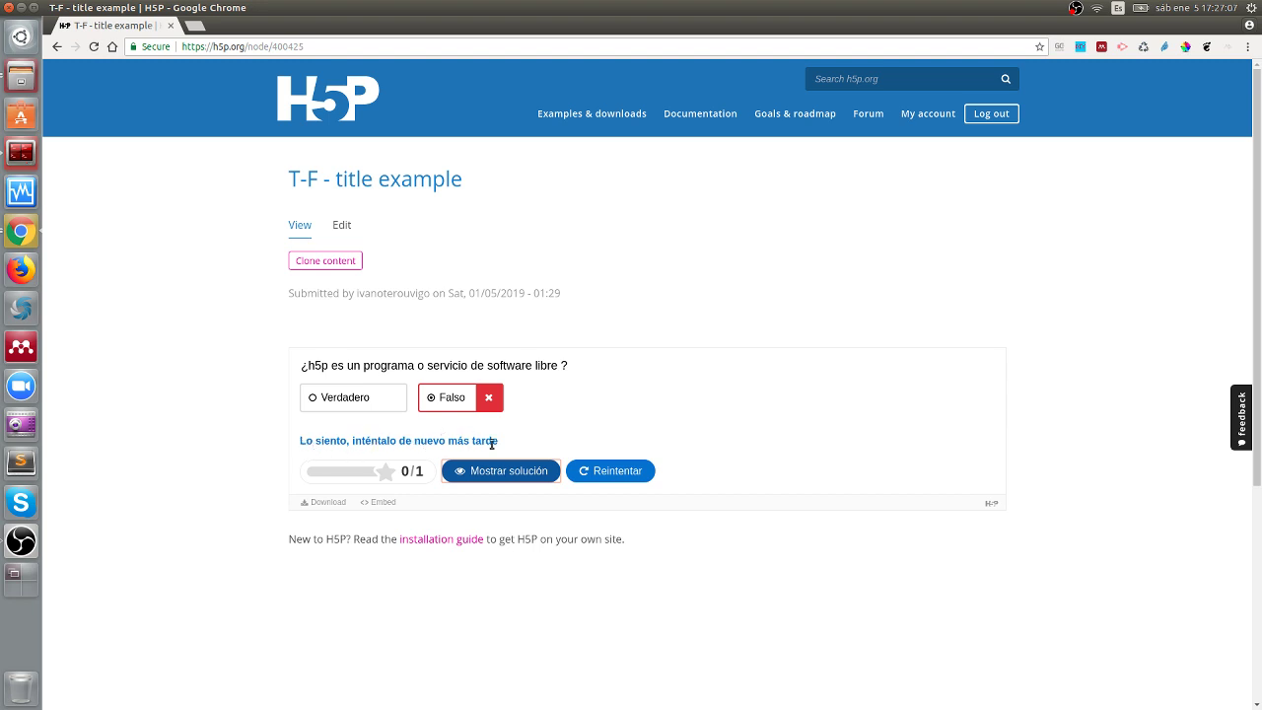
pyautogui.moveTo(492, 443); pyautogui.dragTo(299, 445)
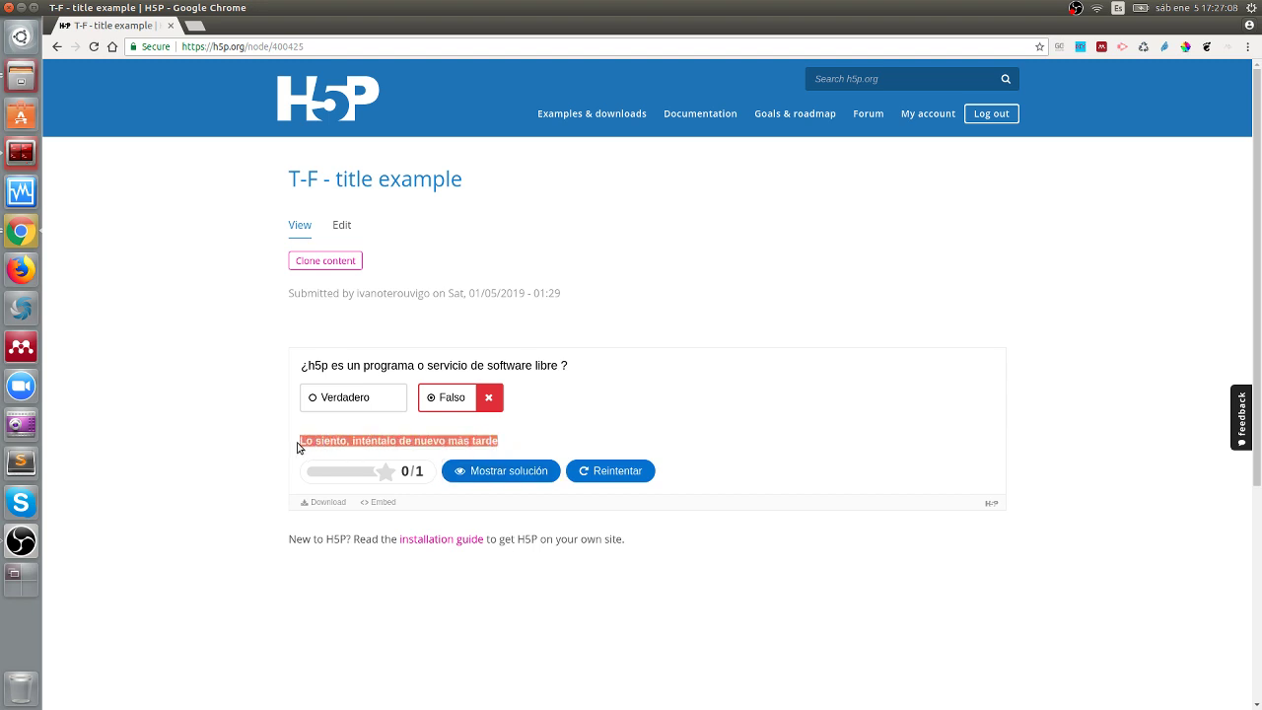
pyautogui.click(520, 446)
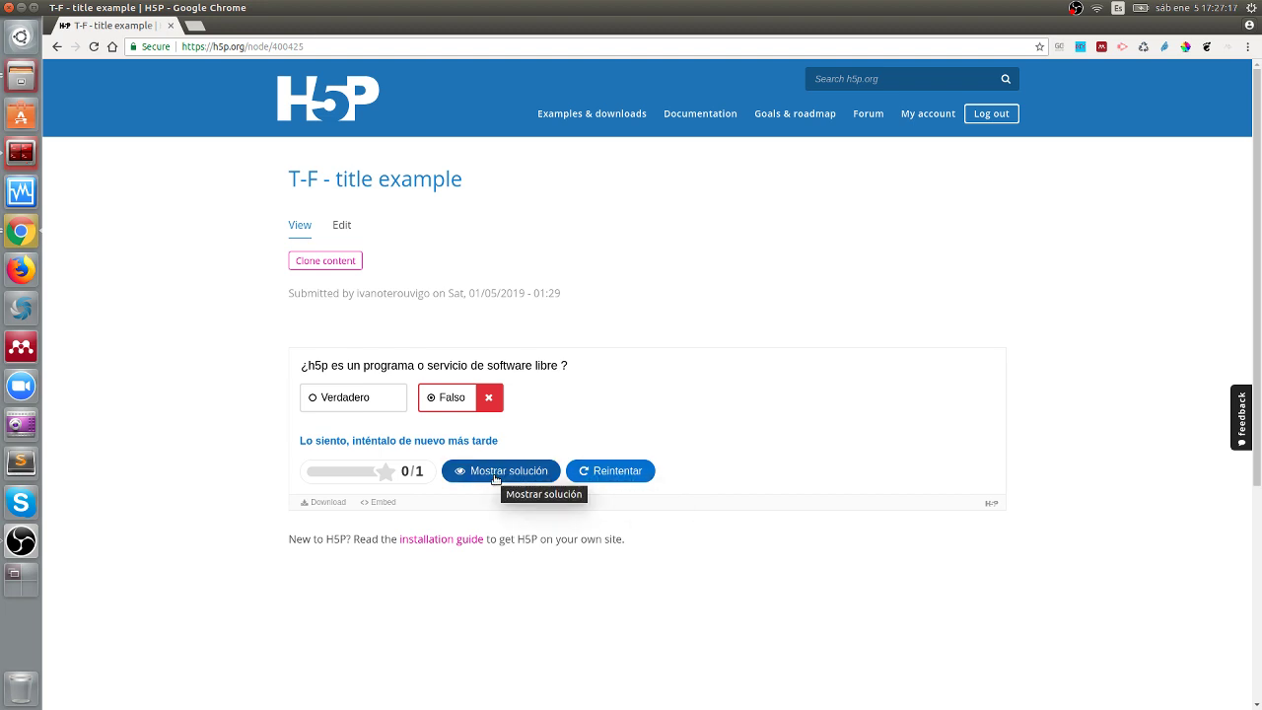
# Step: Retry the true/false question, answer it with Verdadero and check the answer
pyautogui.click(633, 472)
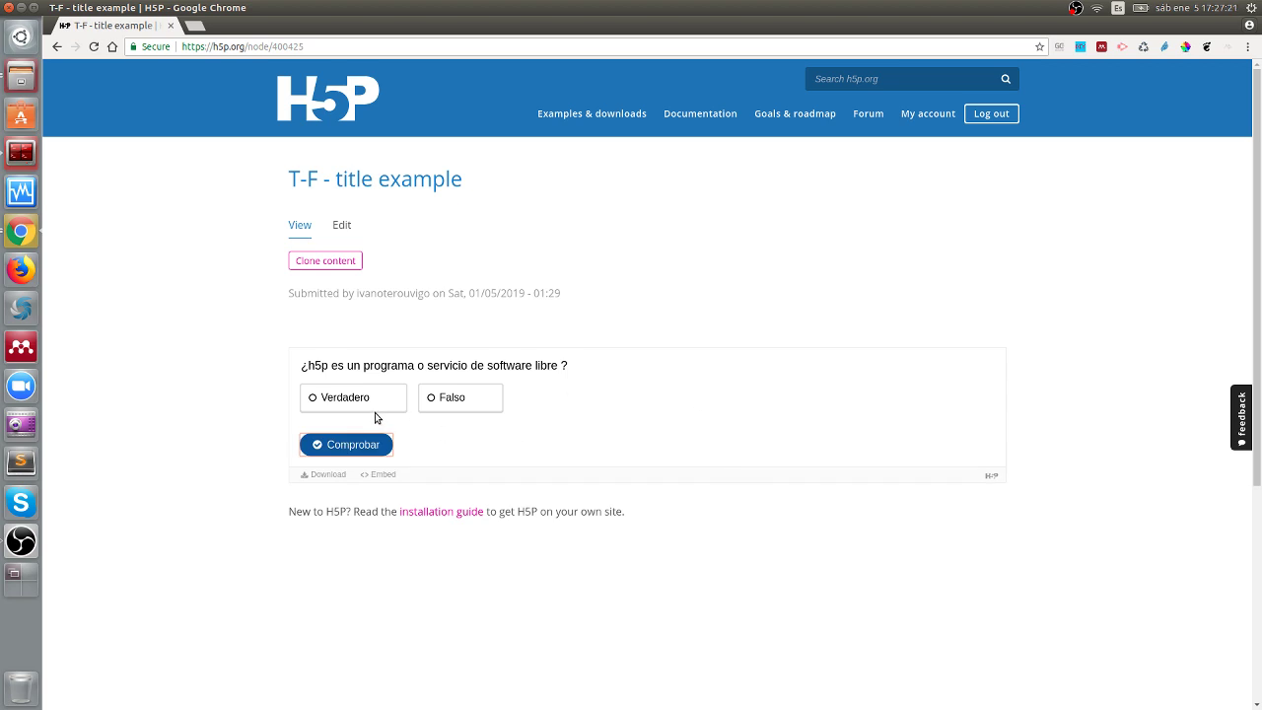
pyautogui.click(325, 401)
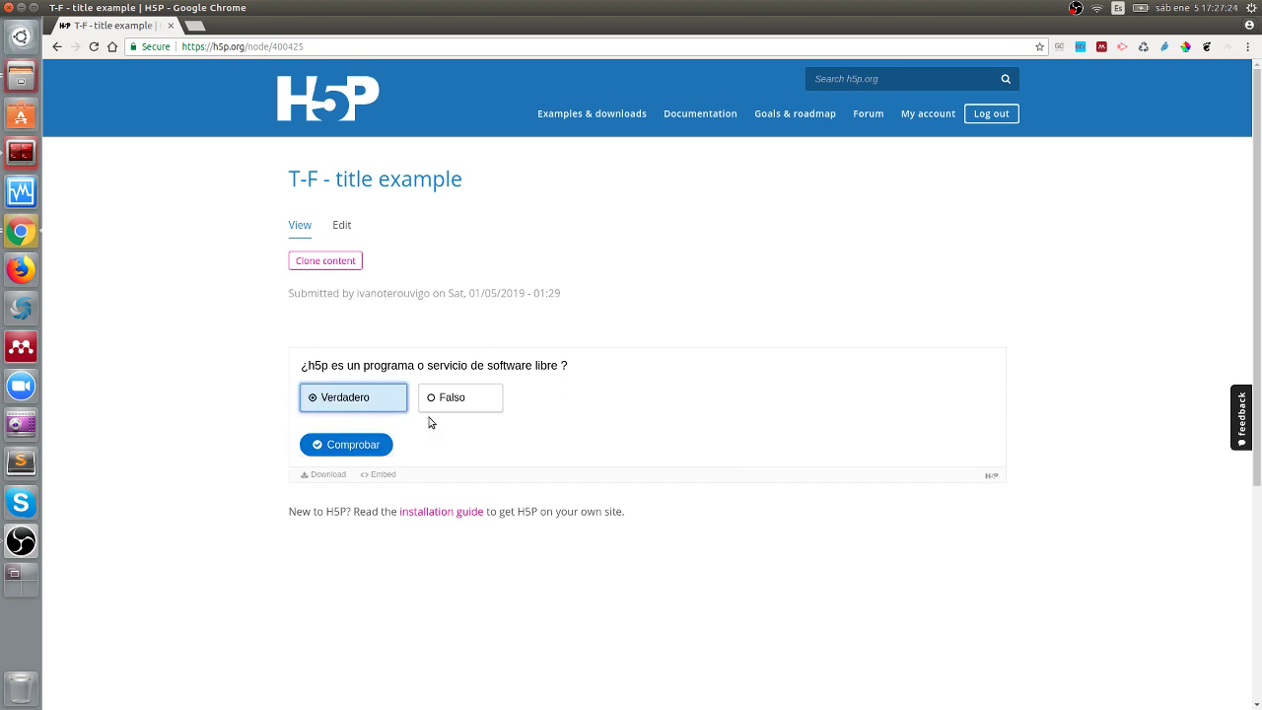
pyautogui.click(349, 443)
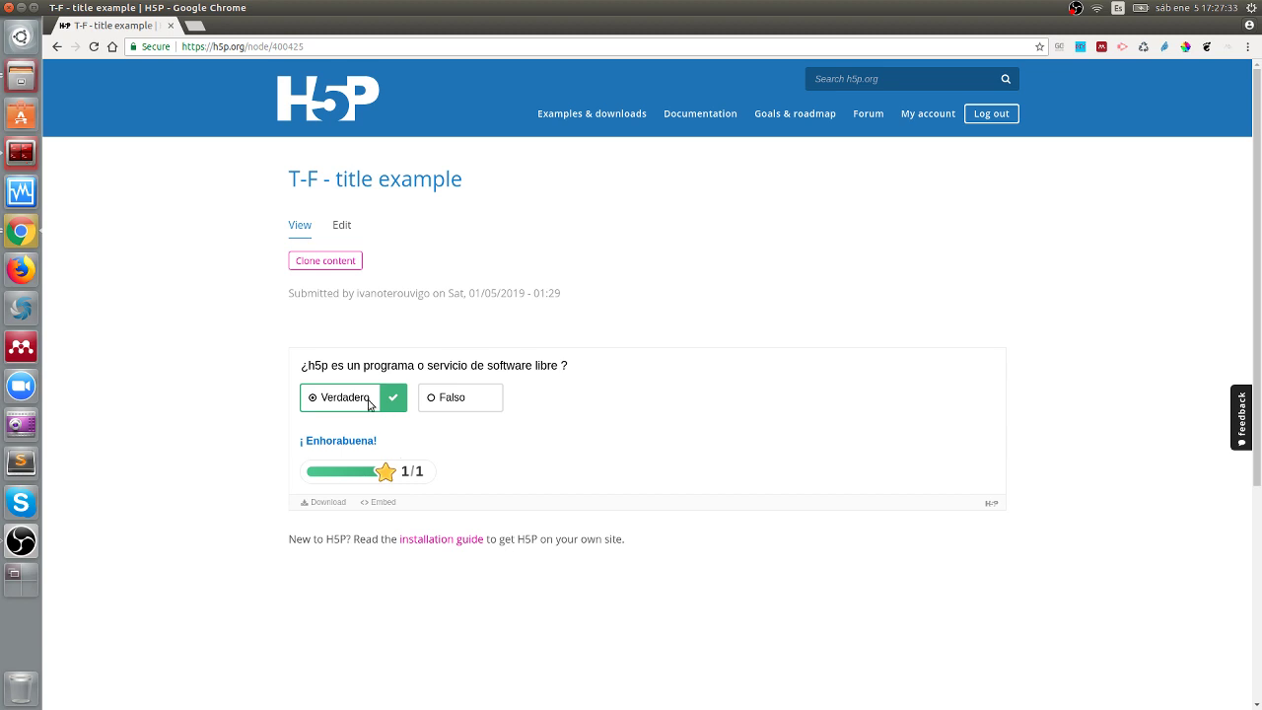
# Step: Open the "T-F - title example" activity for editing and review its title and question text
pyautogui.click(341, 224)
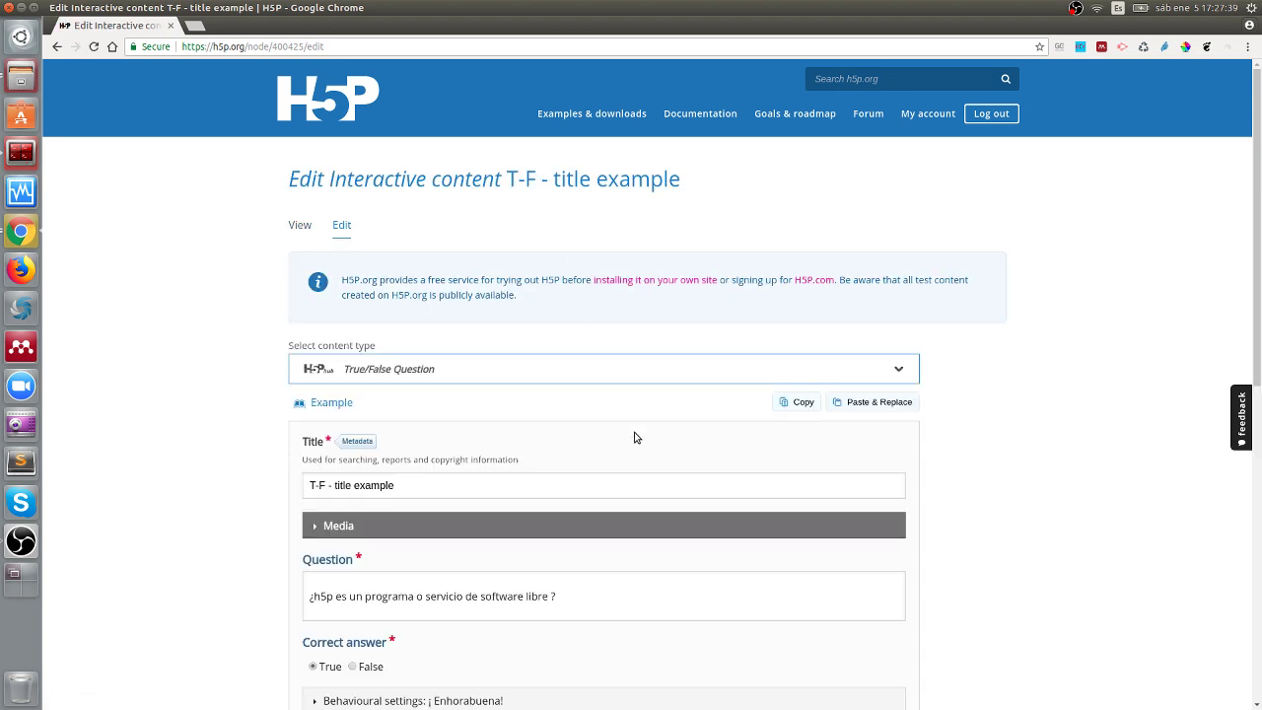
pyautogui.scroll(-5, 635, 437)
pyautogui.scroll(1, 637, 434)
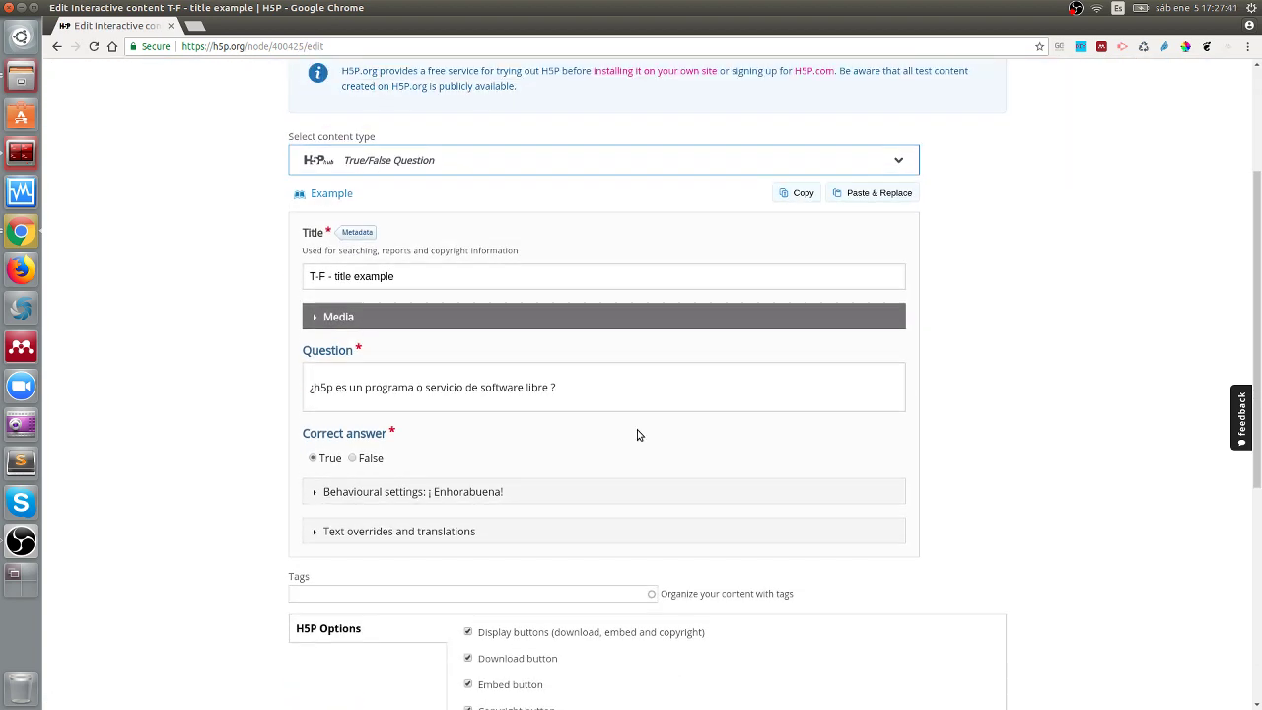
pyautogui.moveTo(405, 276); pyautogui.dragTo(302, 277)
pyautogui.click(436, 380)
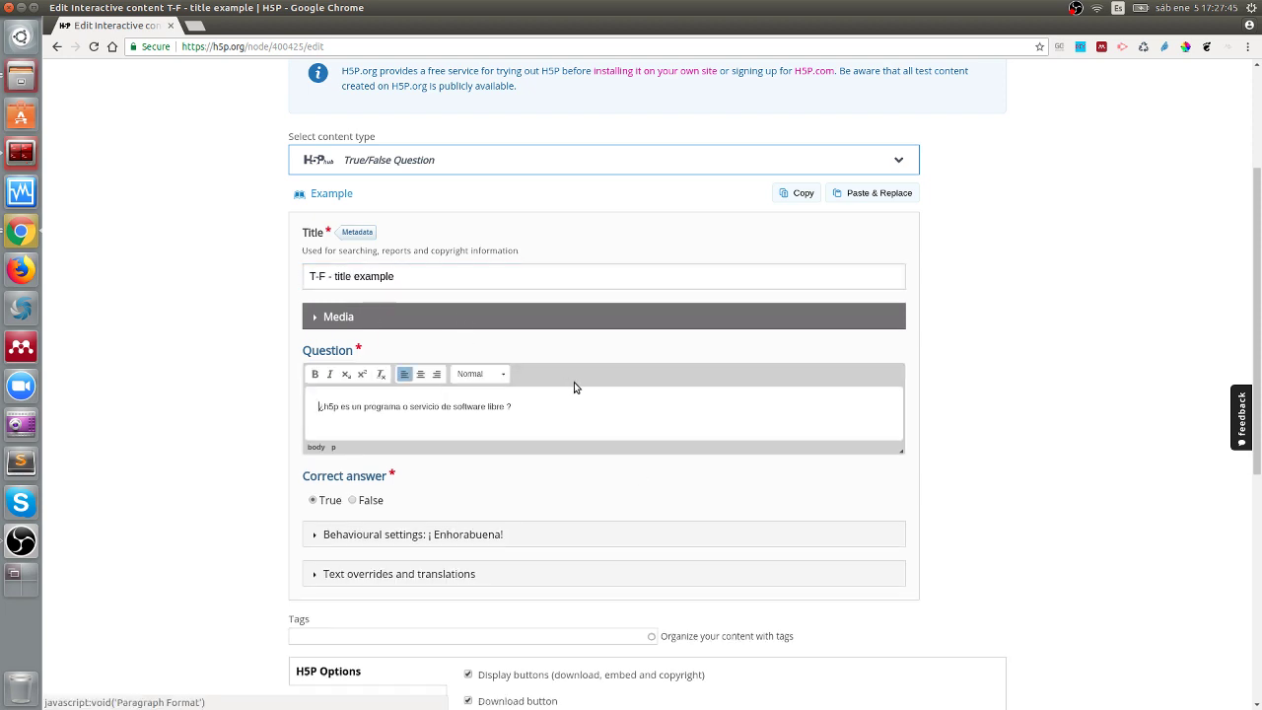
pyautogui.moveTo(512, 406); pyautogui.dragTo(318, 406)
pyautogui.scroll(-2, 325, 399)
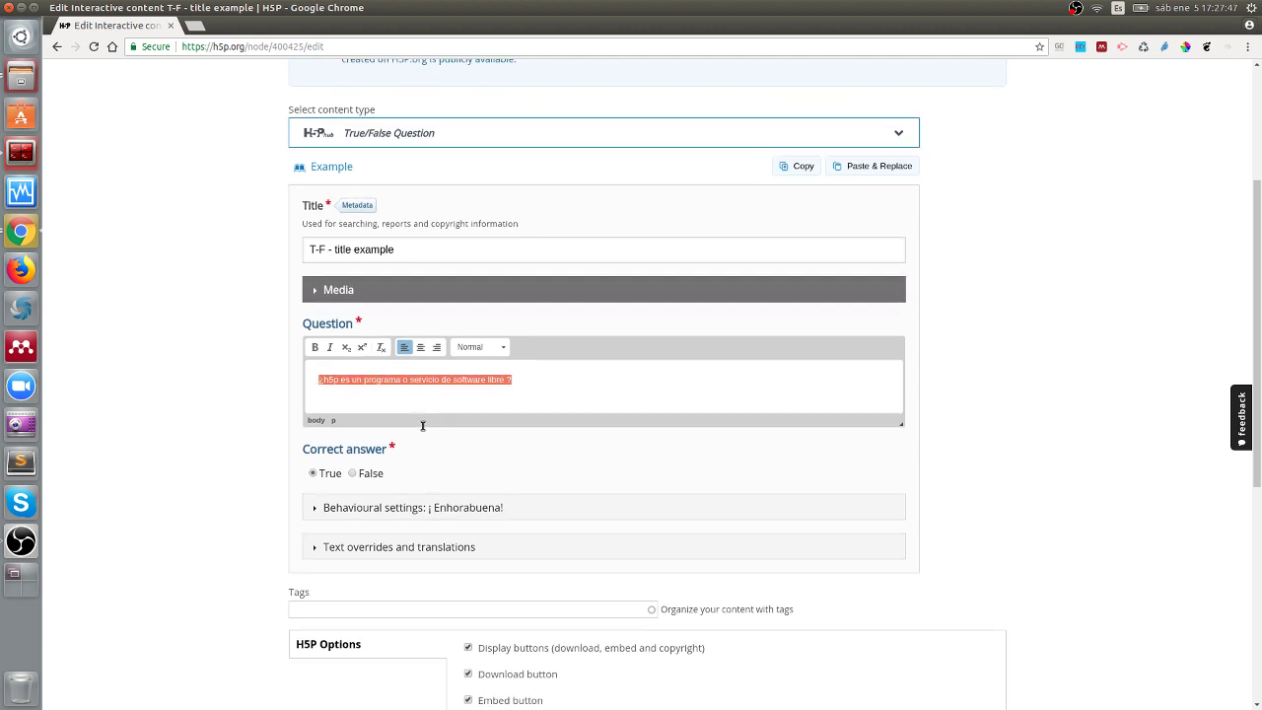
pyautogui.click(347, 351)
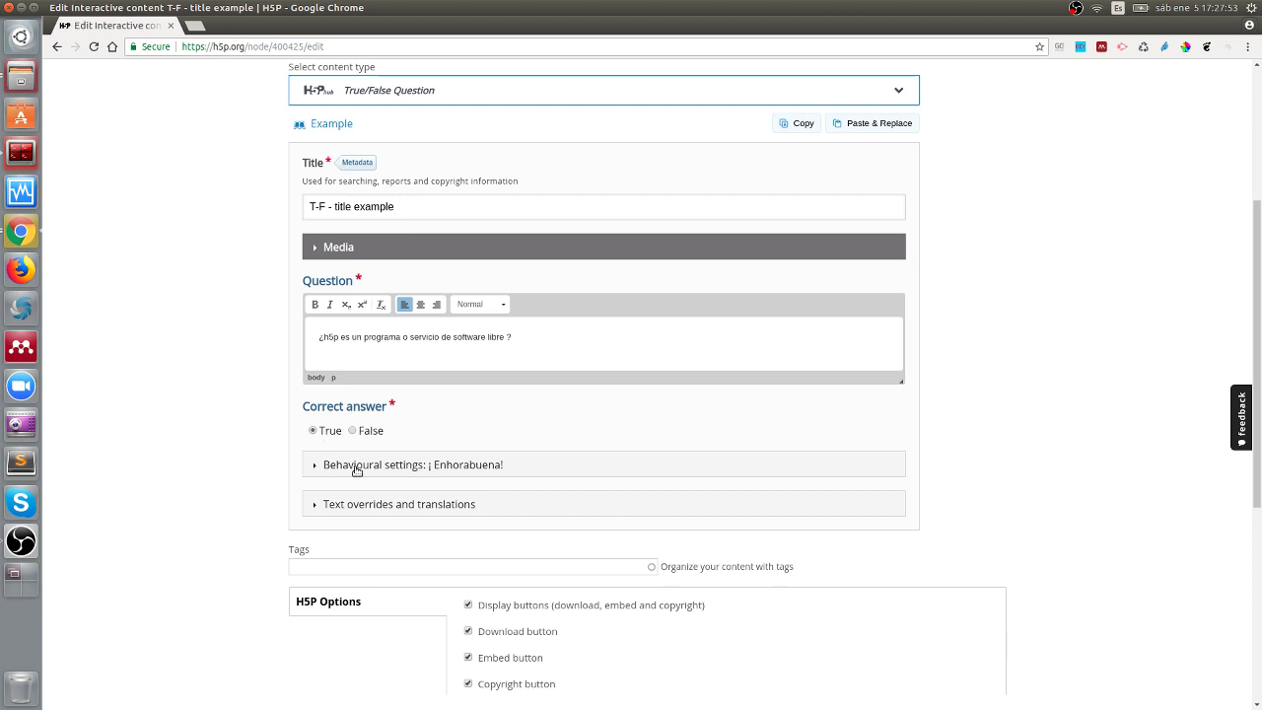
# Step: Expand the behavioural settings and review the button options and the feedback texts for correct and wrong answers
pyautogui.click(357, 466)
pyautogui.scroll(-1, 481, 459)
pyautogui.scroll(-1, 463, 433)
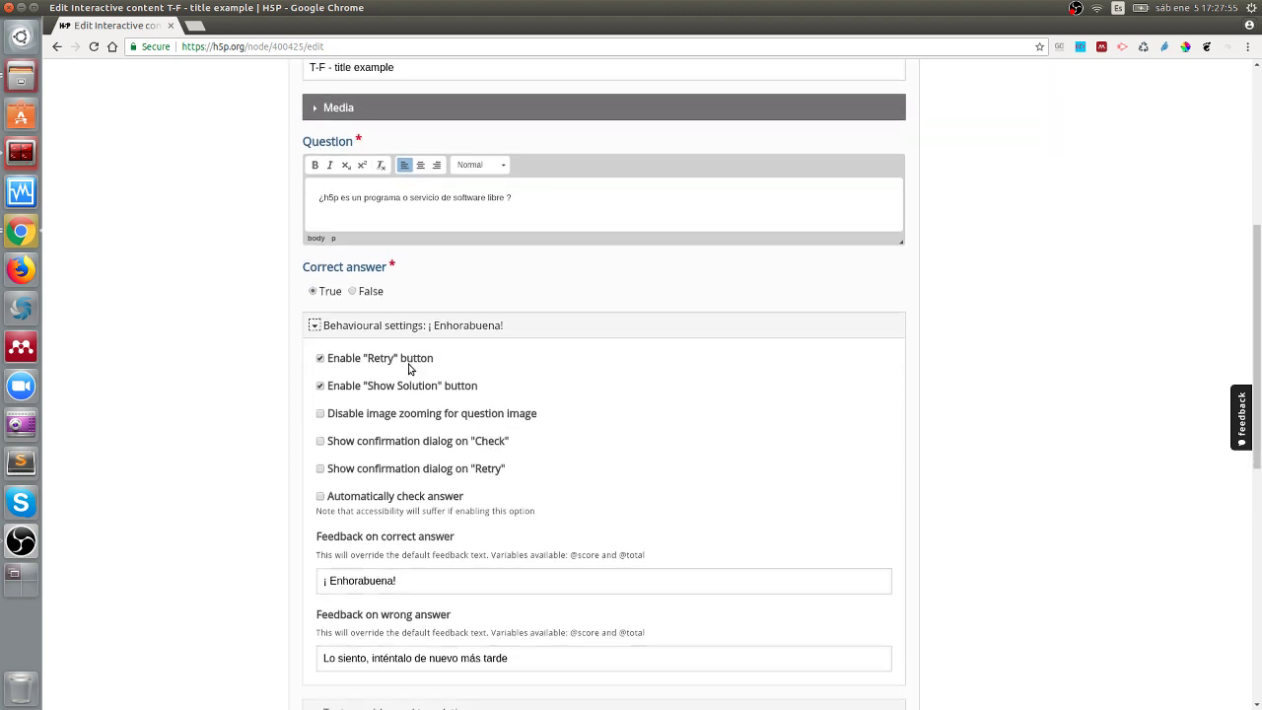
pyautogui.scroll(-1, 414, 443)
pyautogui.click(389, 510)
pyautogui.moveTo(389, 511); pyautogui.dragTo(313, 516)
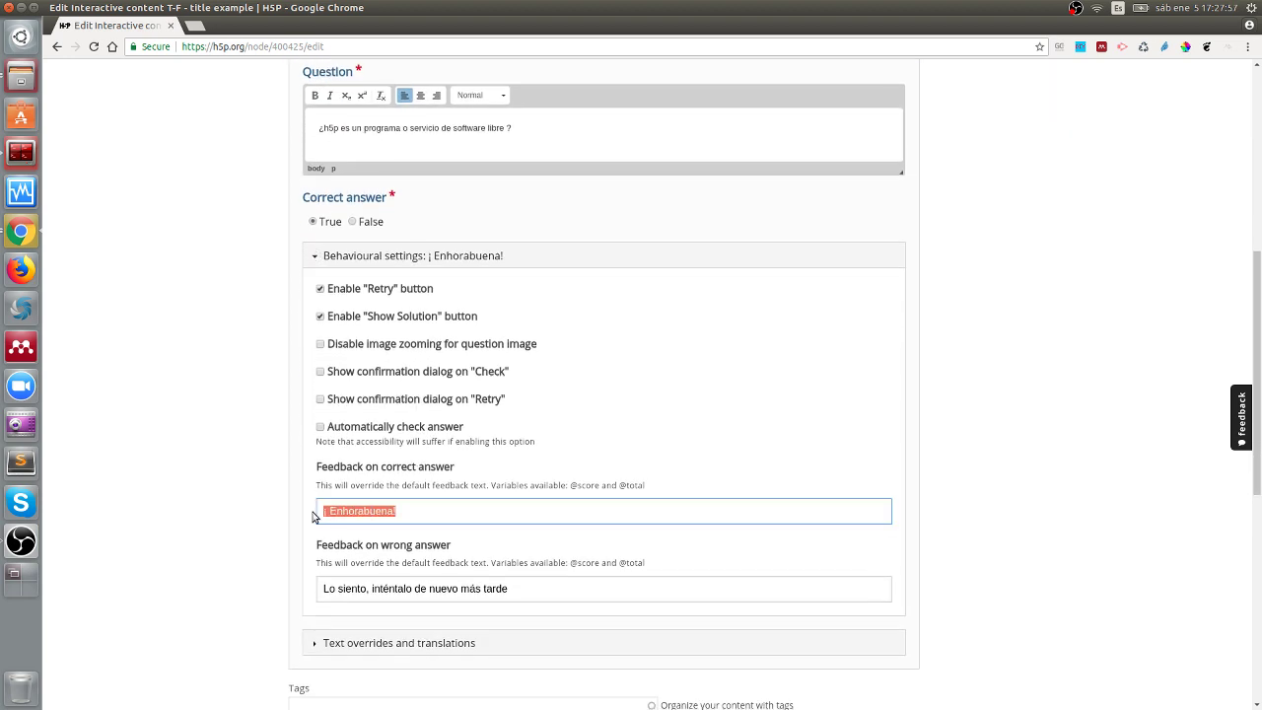
pyautogui.click(420, 515)
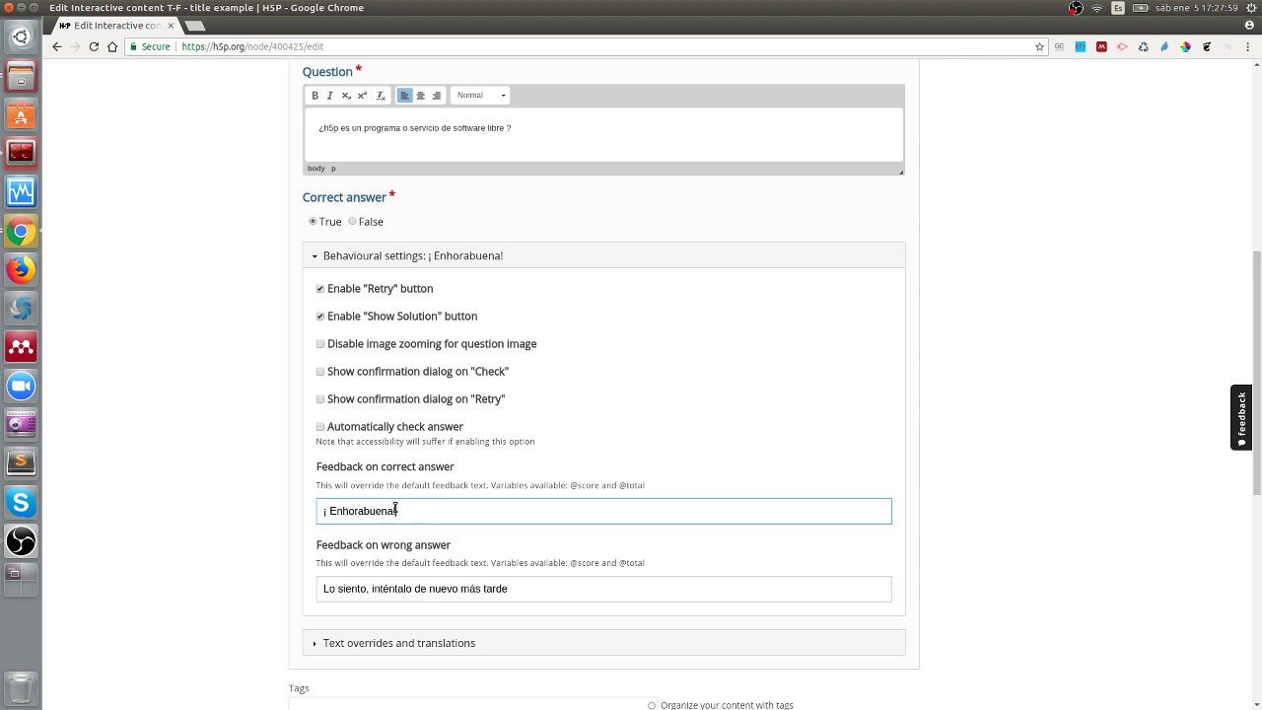
pyautogui.moveTo(396, 508); pyautogui.dragTo(317, 511)
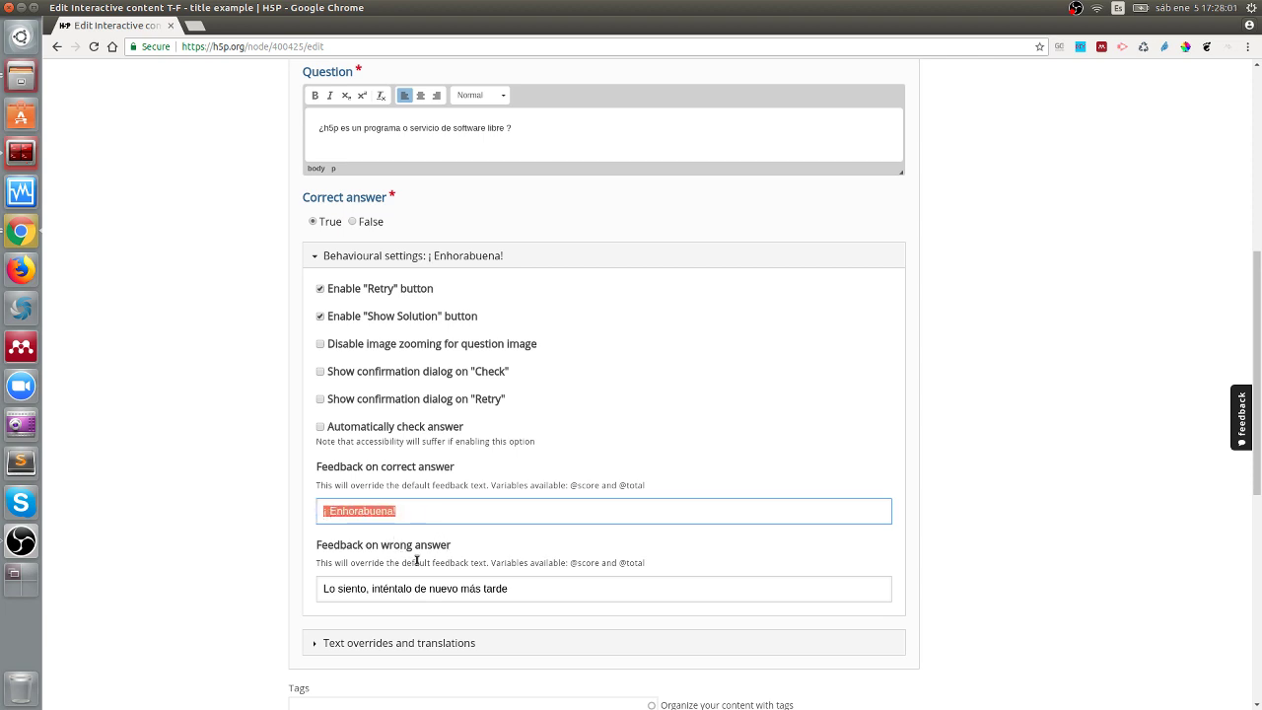
pyautogui.click(512, 591)
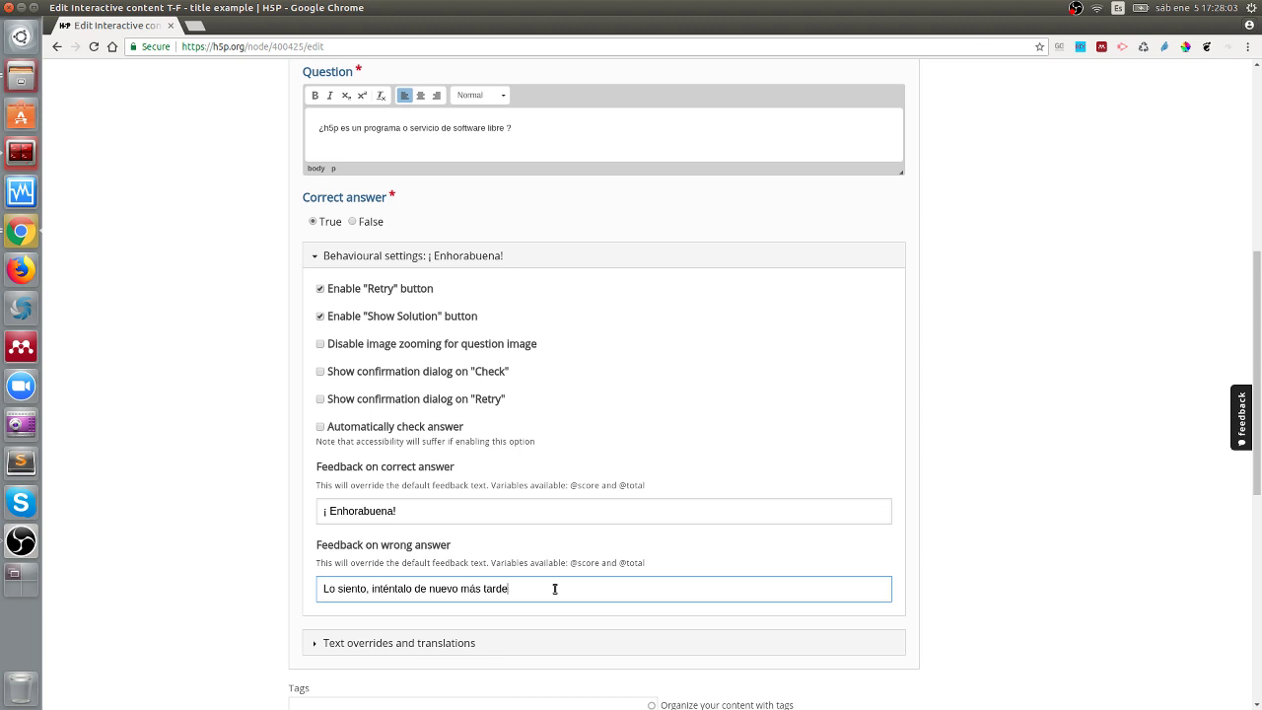
pyautogui.scroll(-1, 555, 589)
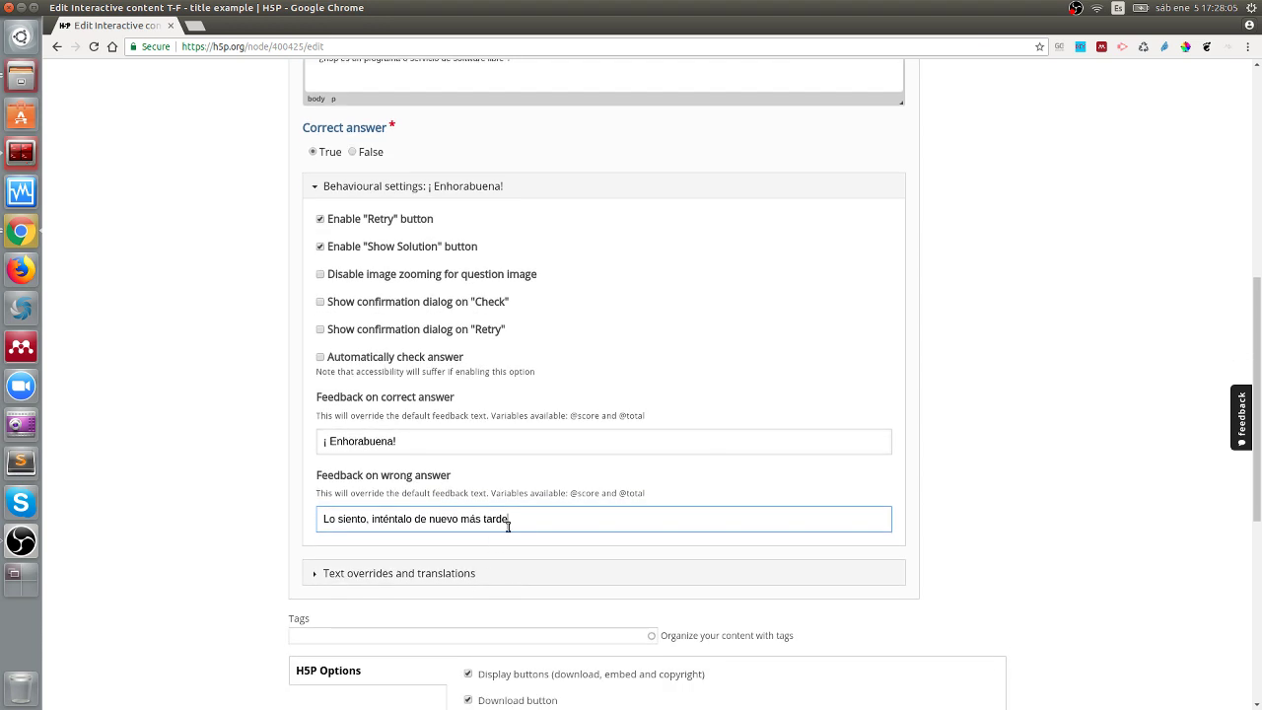
# Step: Expand the True/False Question's user interface translations in the text overrides and examine the translated button labels and answer texts
pyautogui.click(450, 573)
pyautogui.scroll(-3, 424, 471)
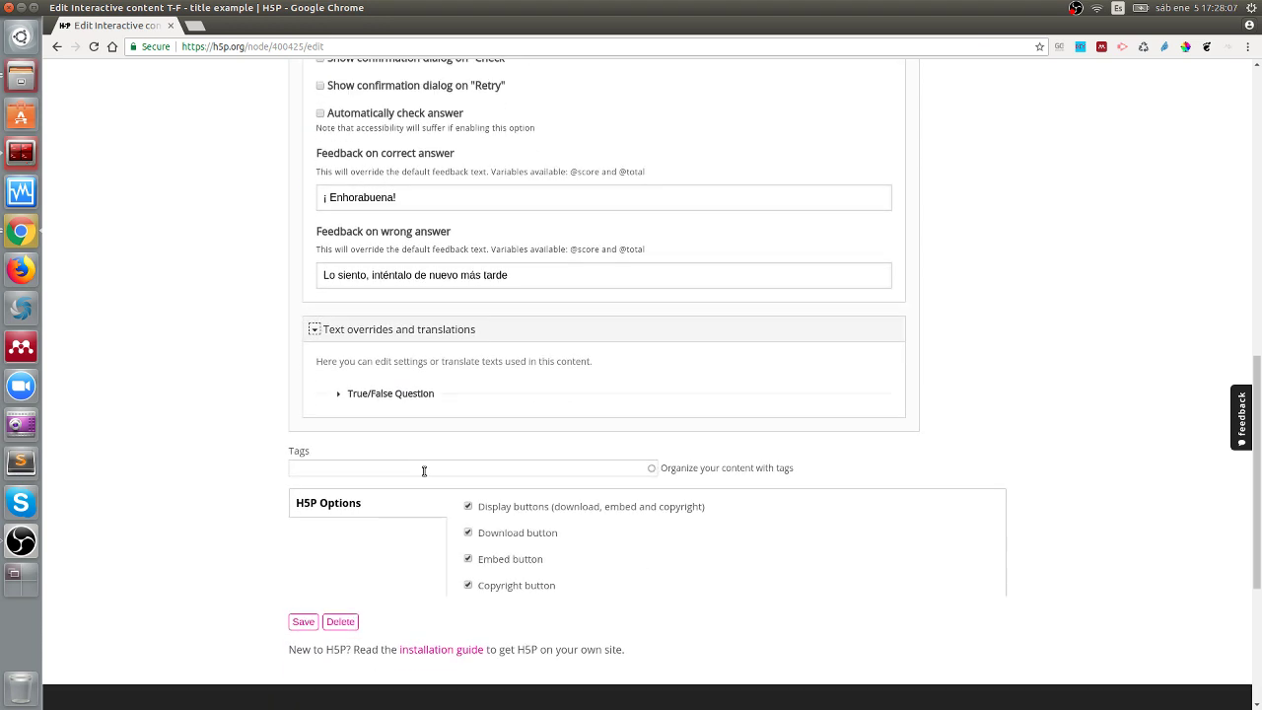
pyautogui.click(417, 395)
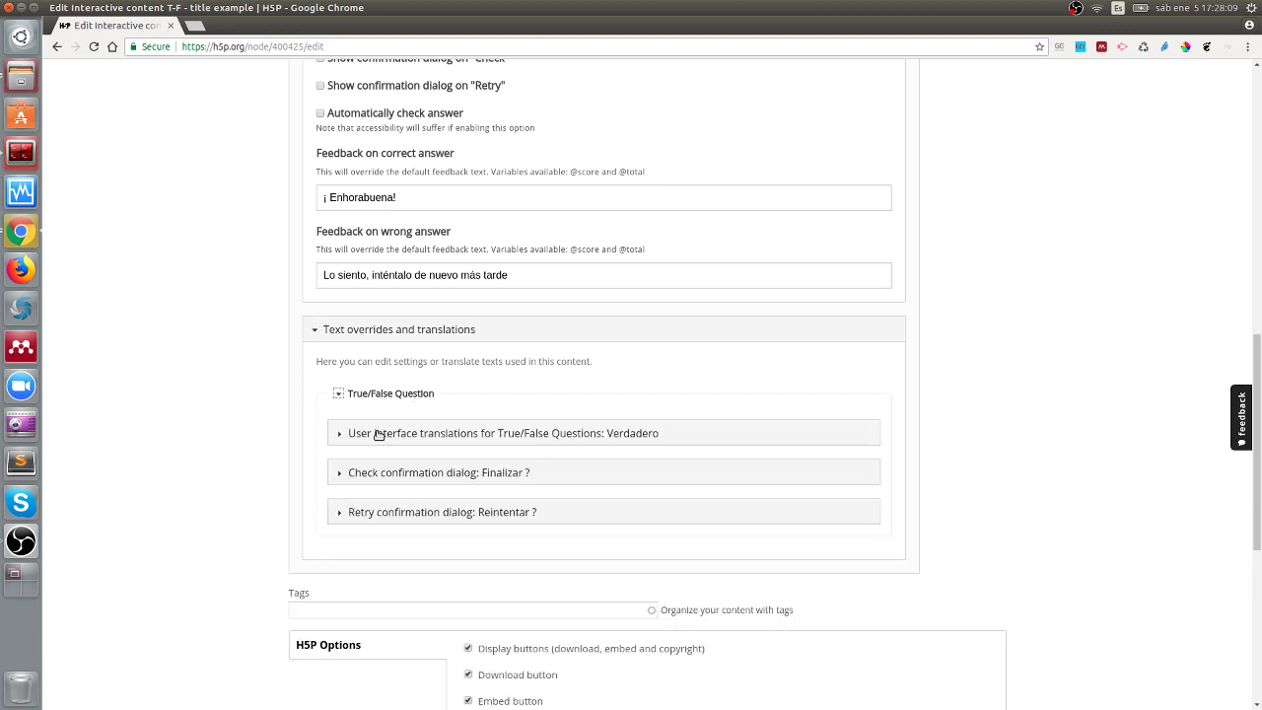
pyautogui.click(378, 433)
pyautogui.scroll(-2, 518, 470)
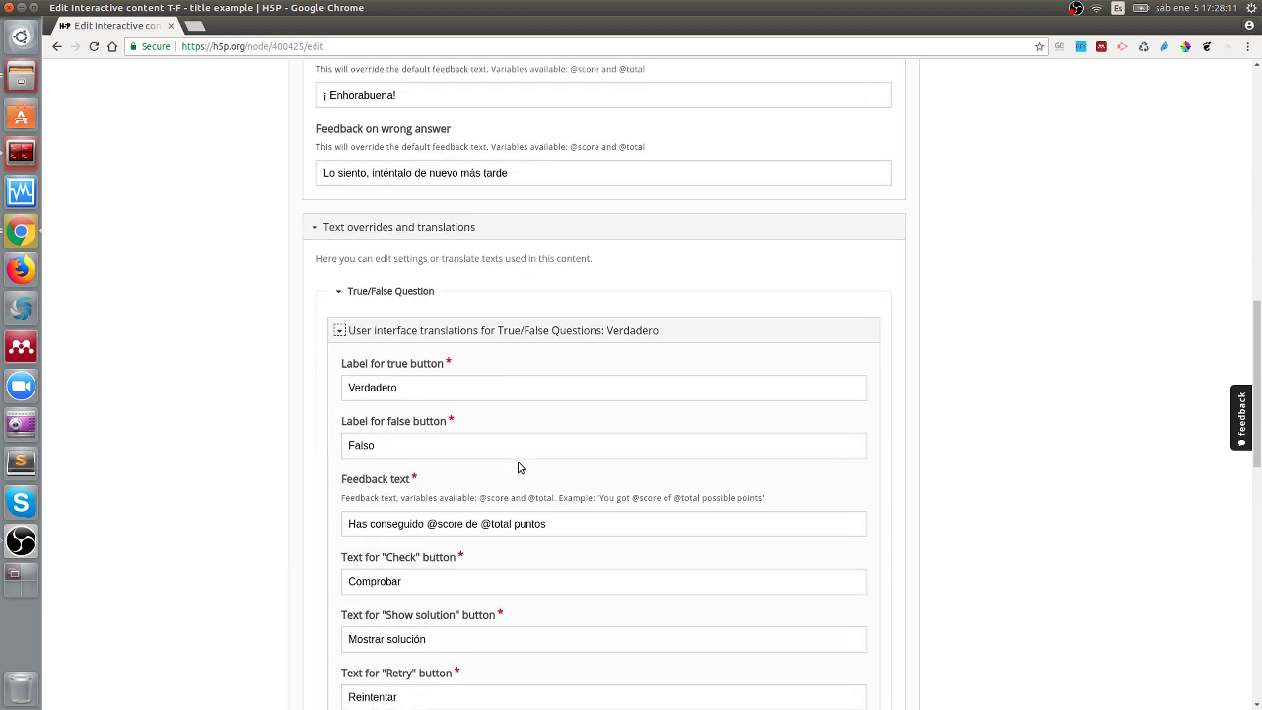
pyautogui.scroll(-1, 423, 436)
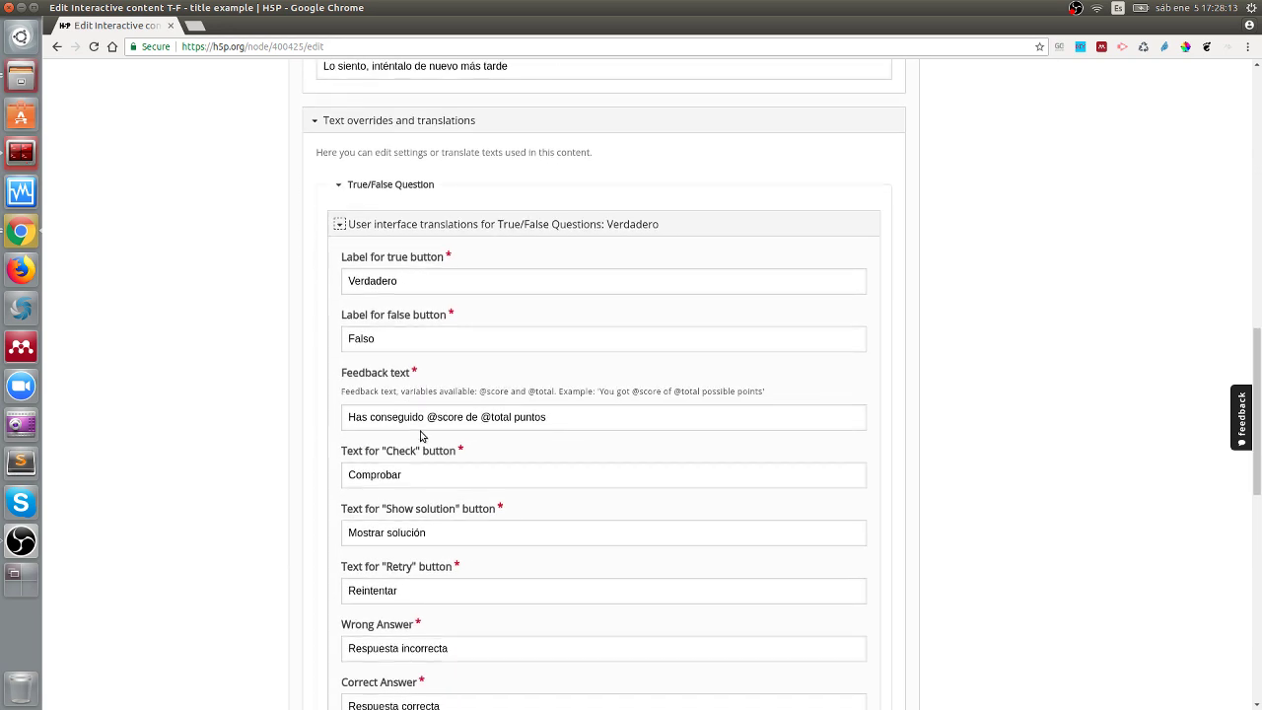
pyautogui.scroll(-5, 421, 435)
pyautogui.scroll(4, 443, 473)
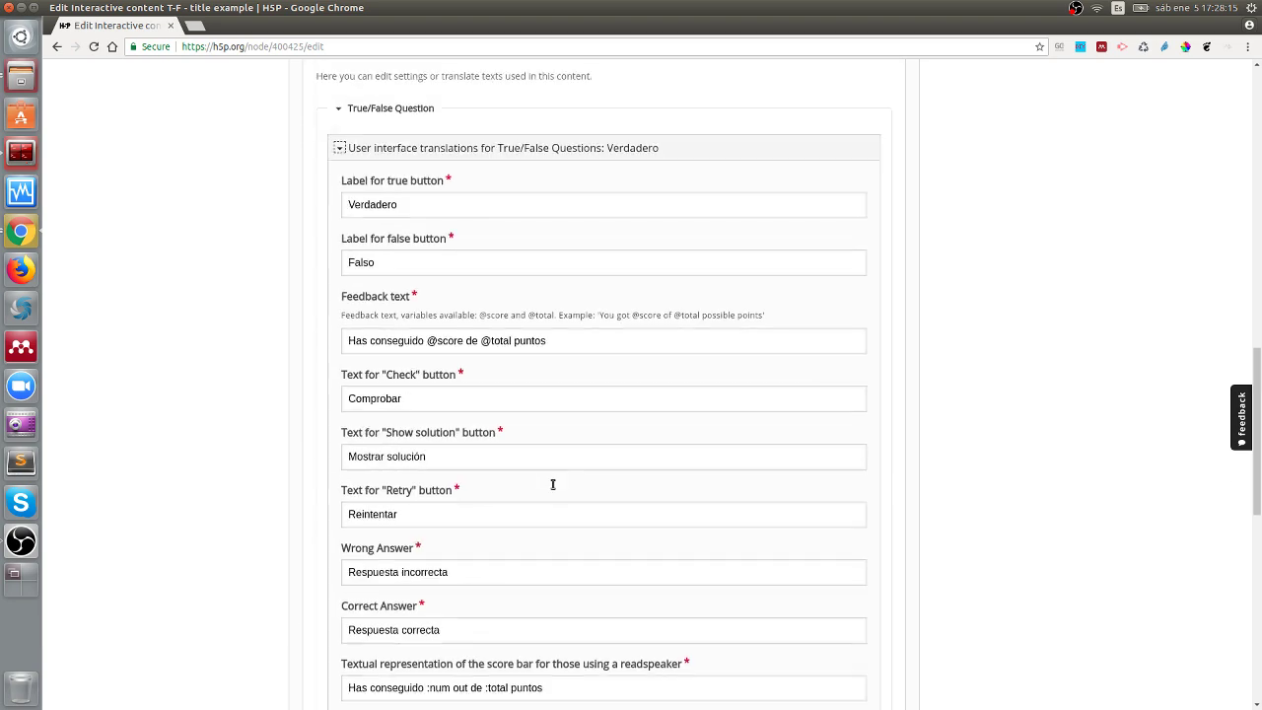
# Step: Open the Examples & downloads page and look over the featured and available content types
pyautogui.scroll(10, 553, 484)
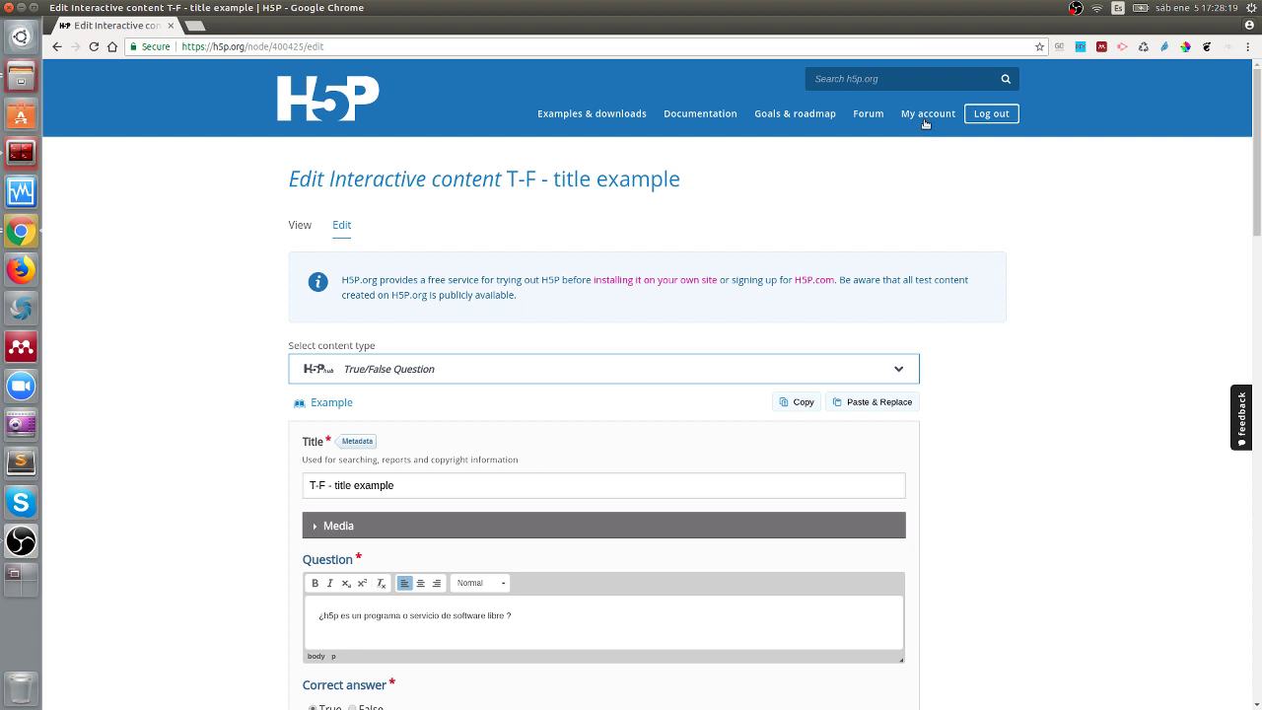
pyautogui.click(592, 116)
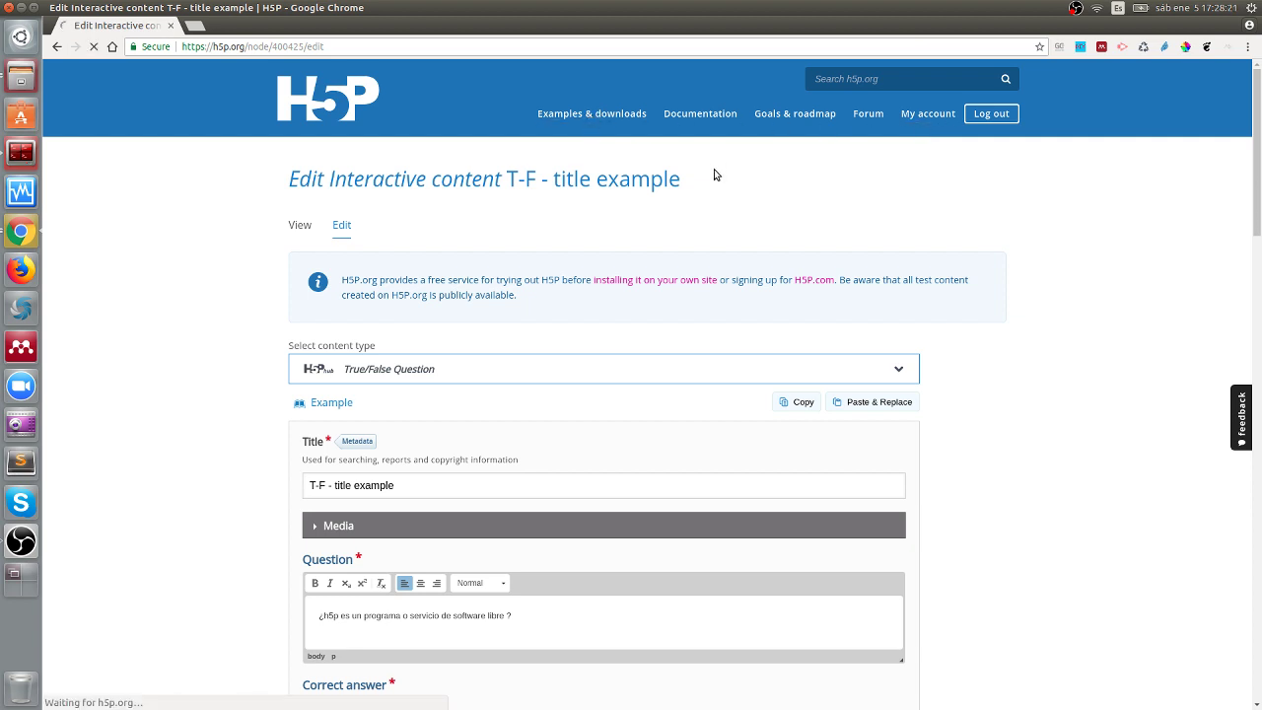
pyautogui.scroll(-5, 726, 404)
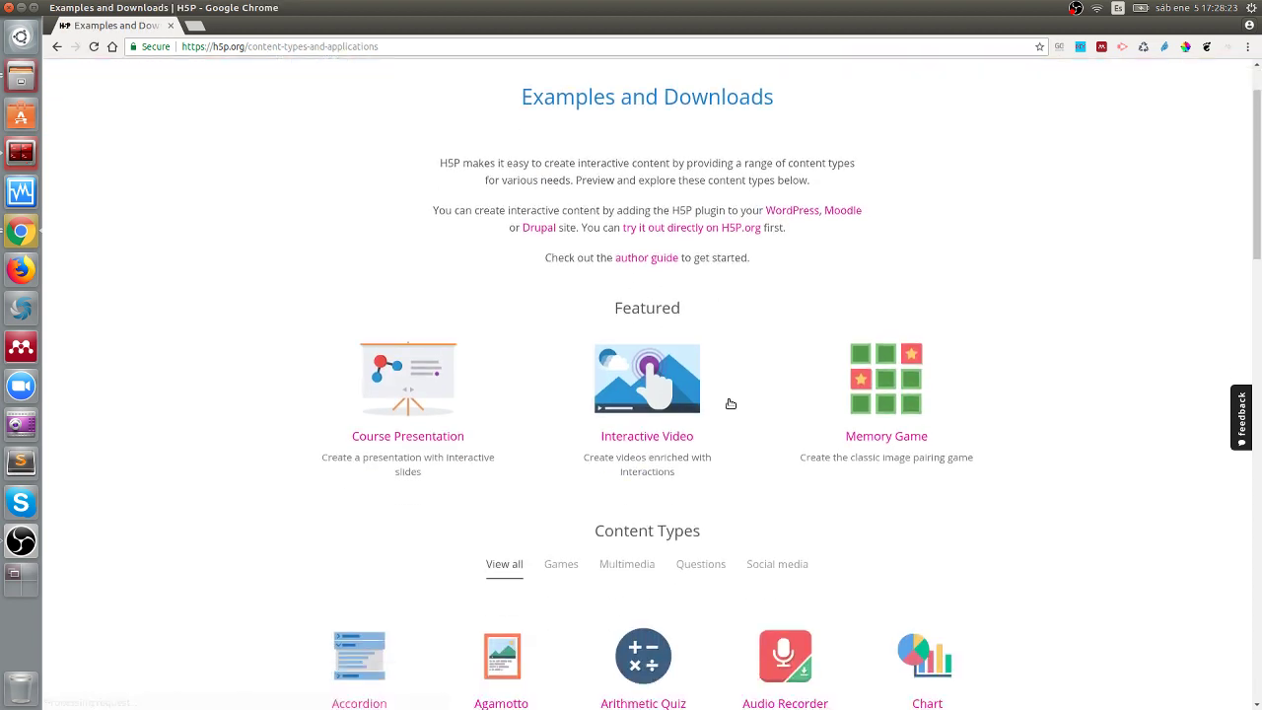
pyautogui.scroll(5, 876, 443)
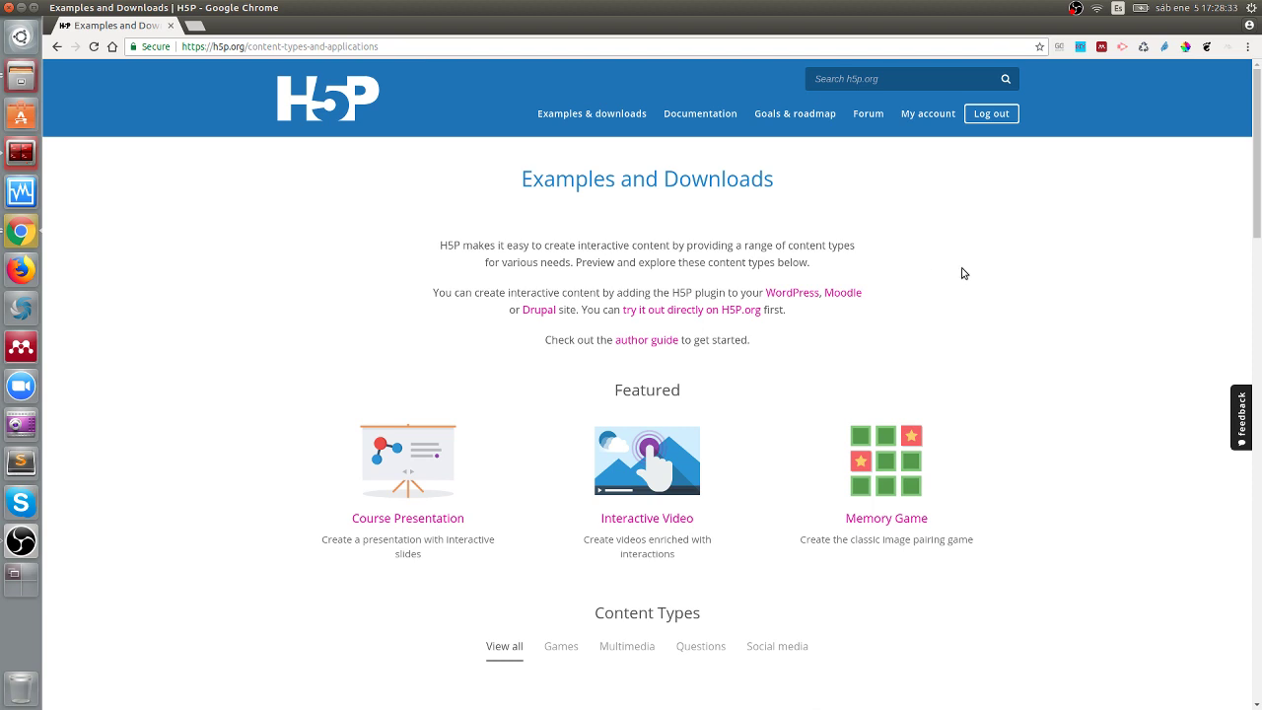
pyautogui.hotkey('alt', 'Tab')
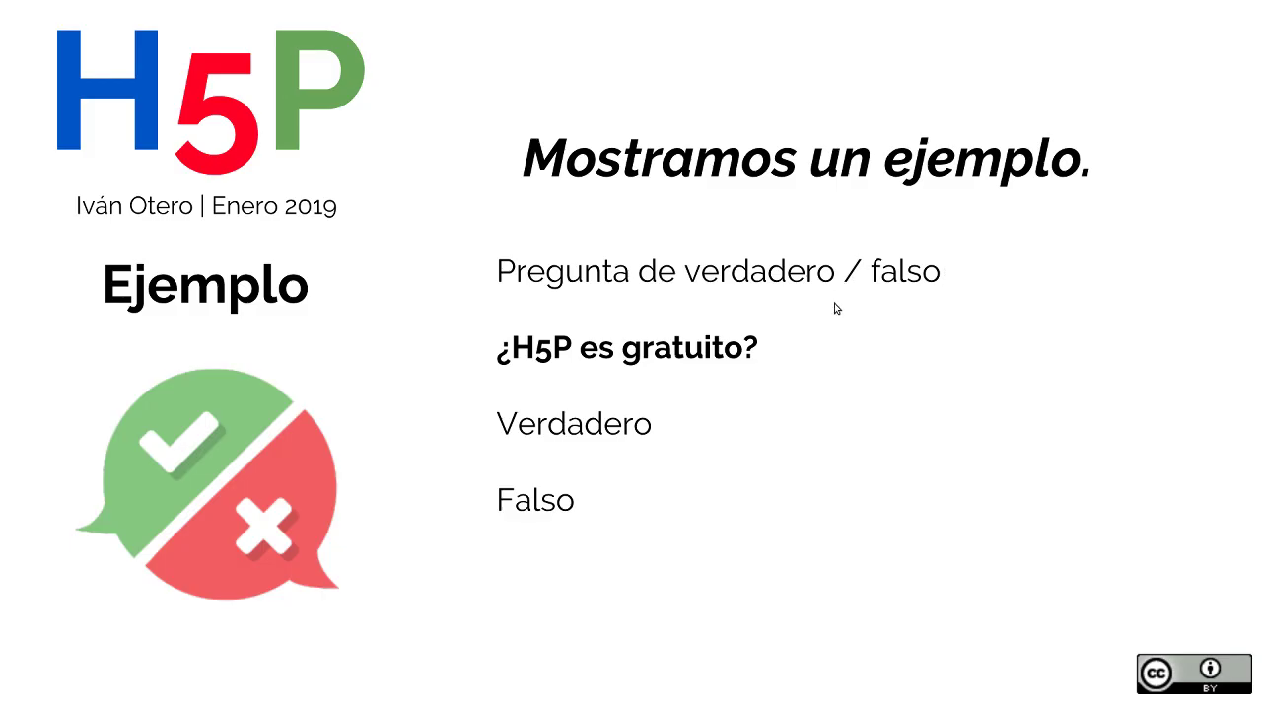
pyautogui.click(836, 310)
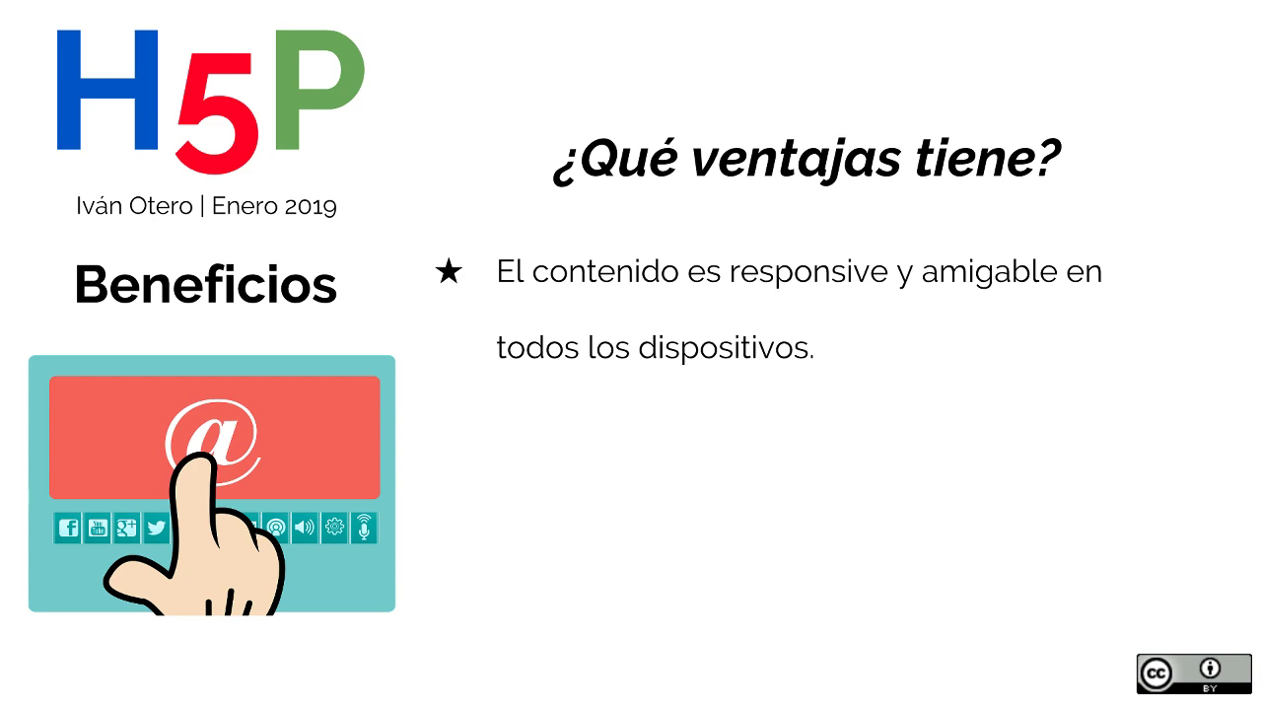
pyautogui.press('Right')
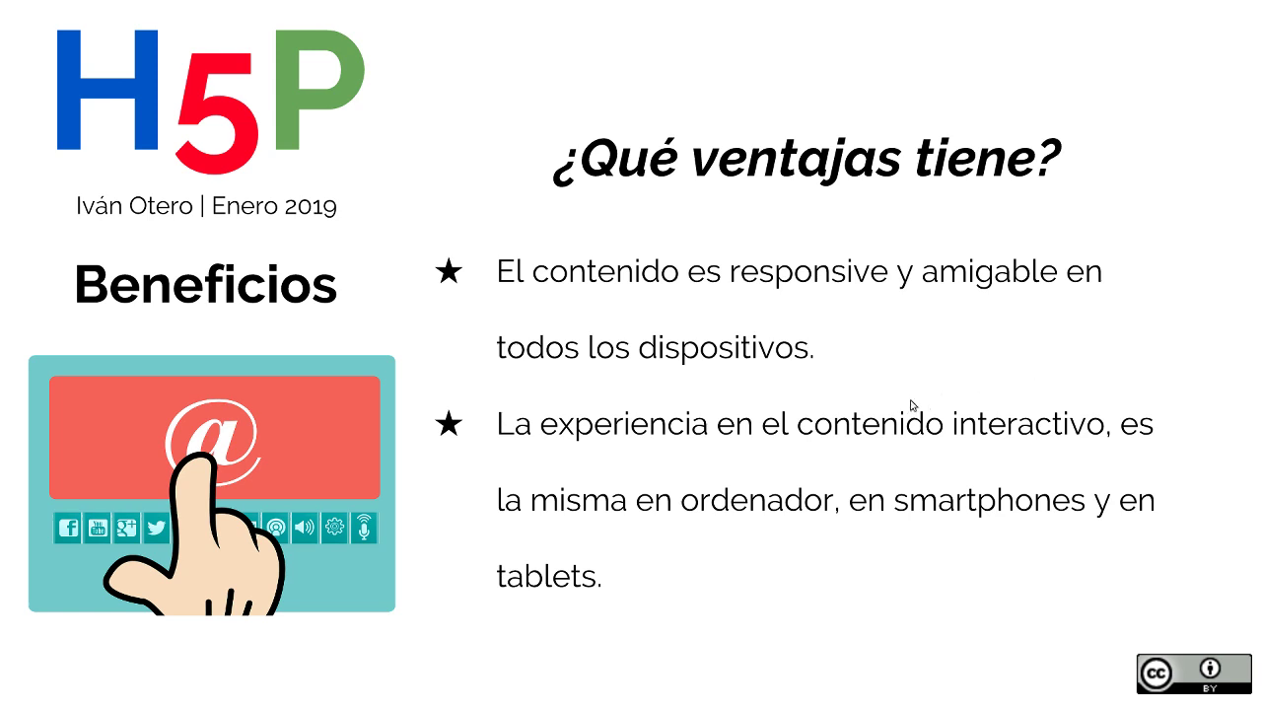
pyautogui.press('Right')
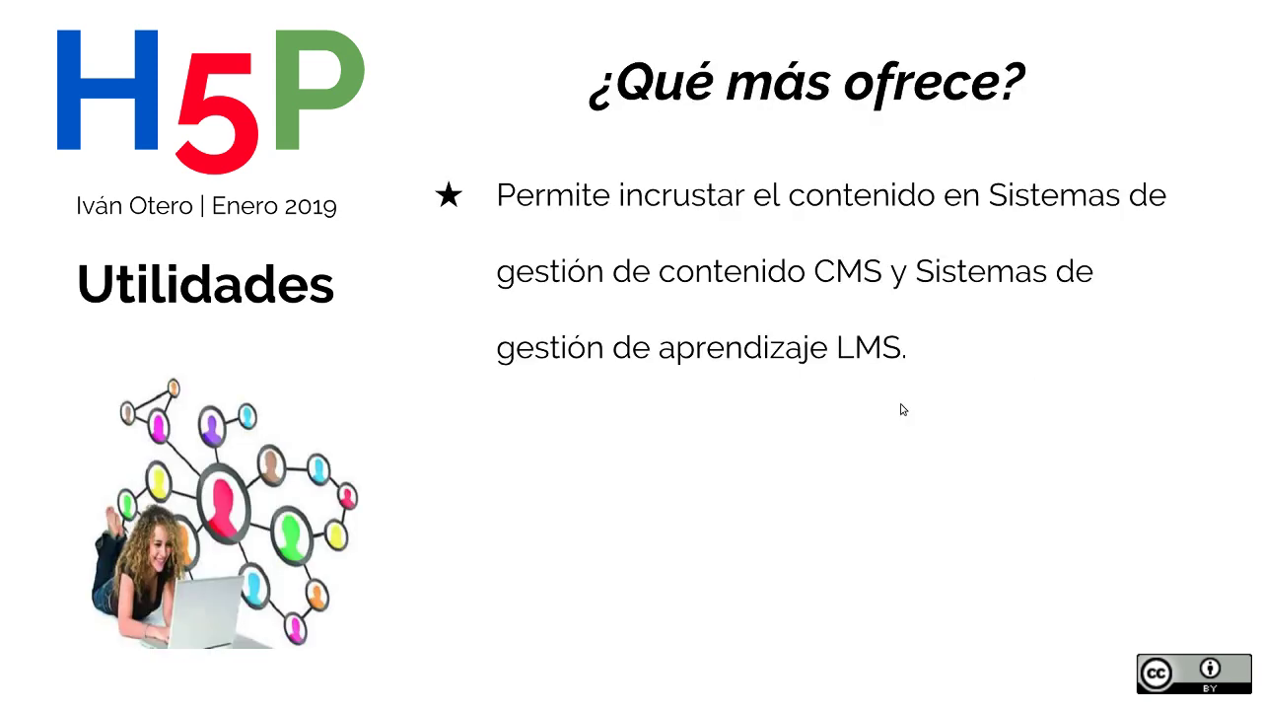